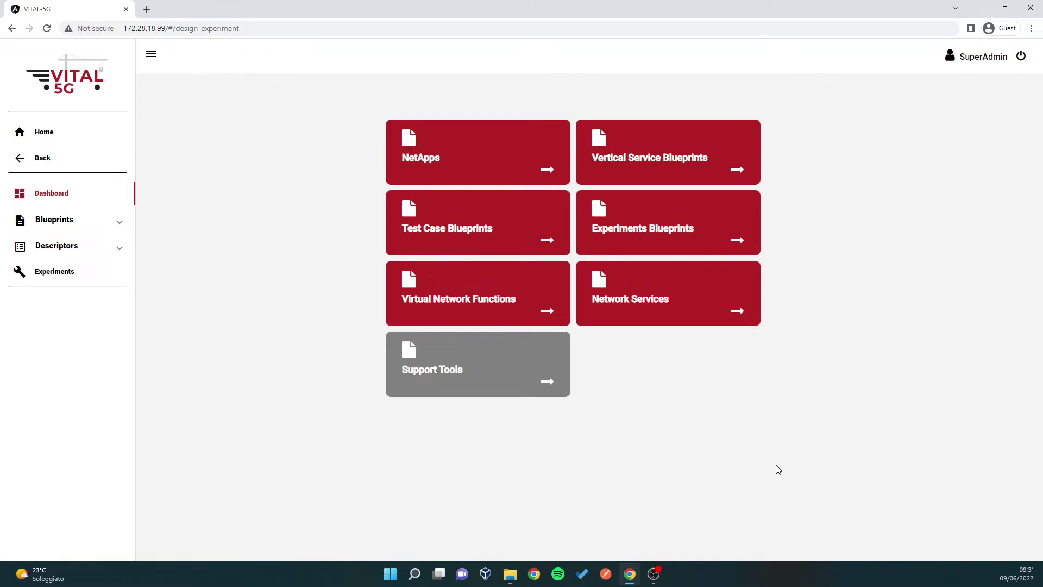
Open the NetApps blueprint catalogue and review the listed IDs, names and versions
left_click(438, 161)
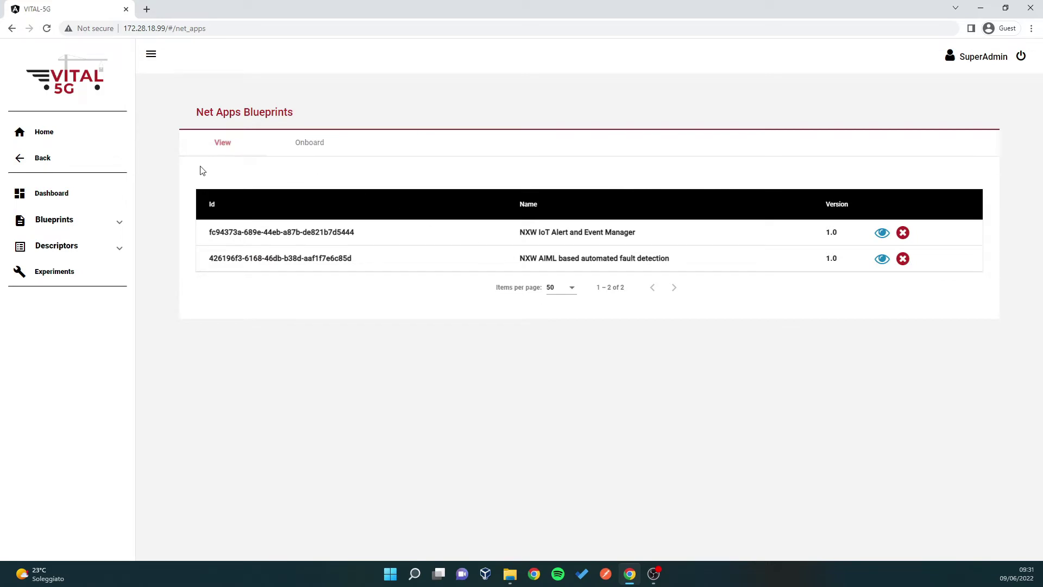
left_click_drag(184, 196, 380, 260)
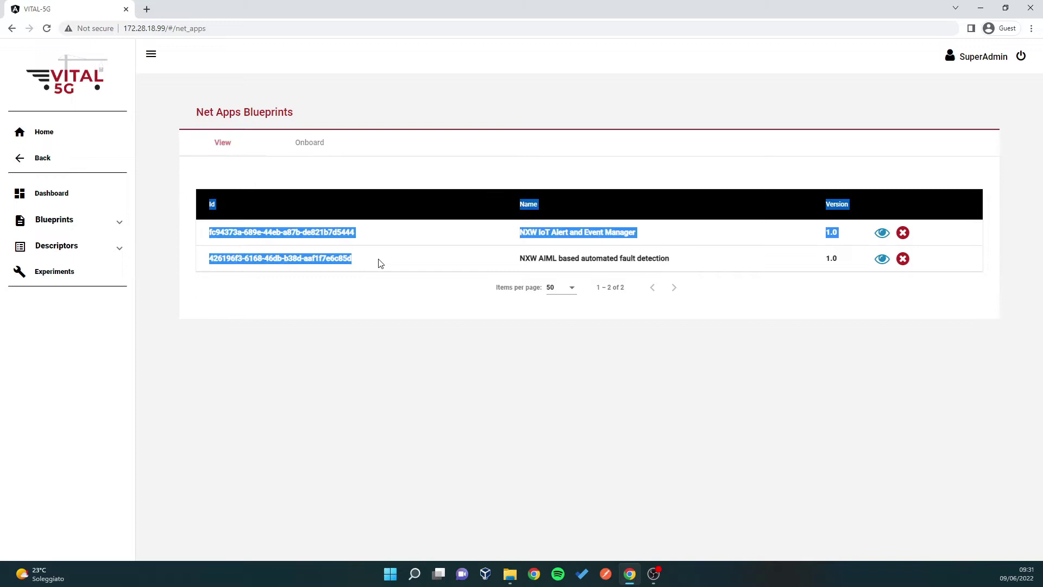
left_click(426, 348)
left_click_drag(209, 231, 843, 264)
left_click(819, 351)
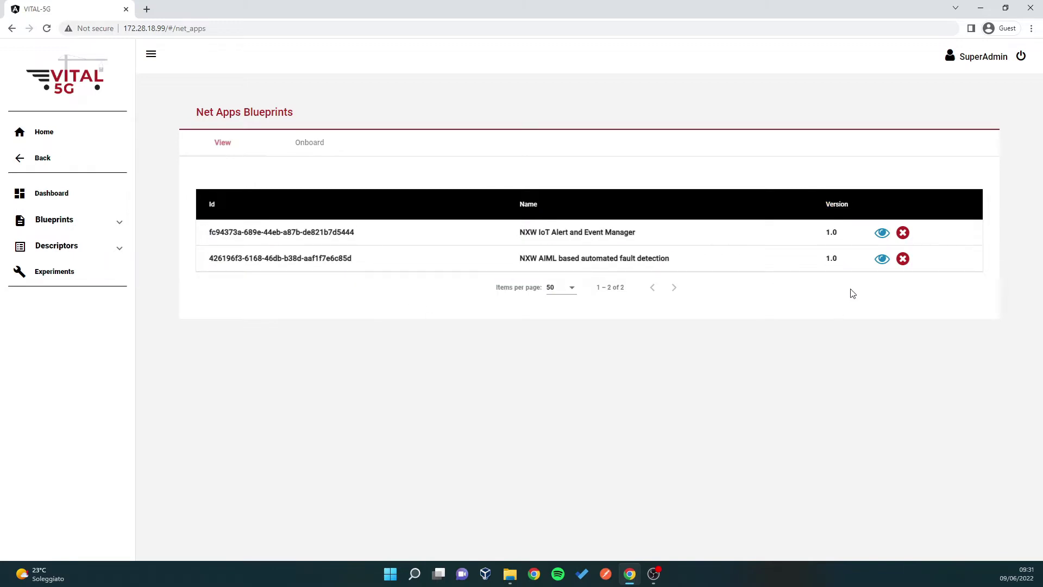
Review the blueprint details of the NXW IoT Alert and Event Manager NetApp, then return to the list
left_click(882, 234)
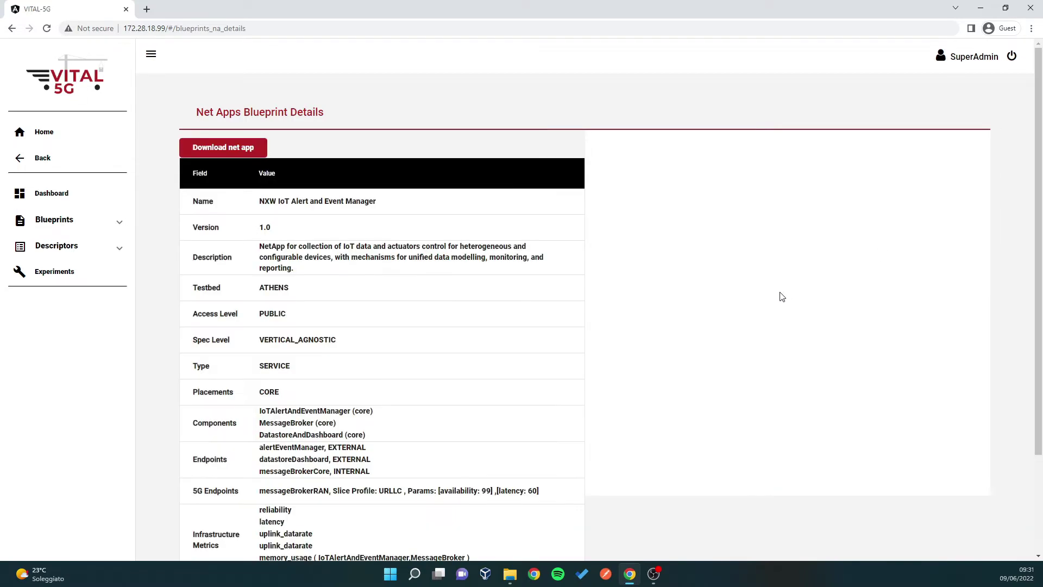
scroll(525, 342, "down", 1)
scroll(525, 343, "down", 2)
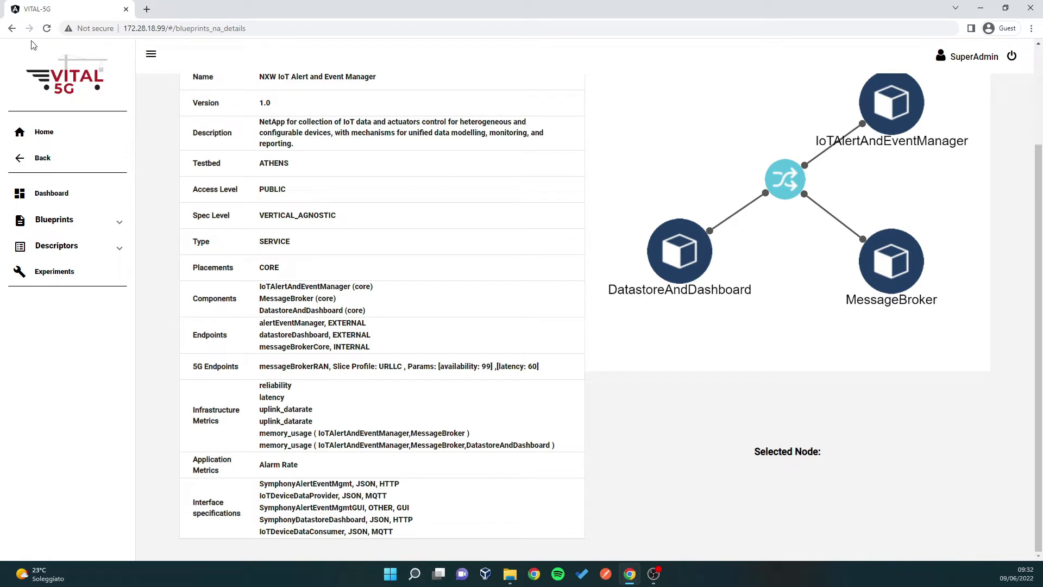
left_click(11, 28)
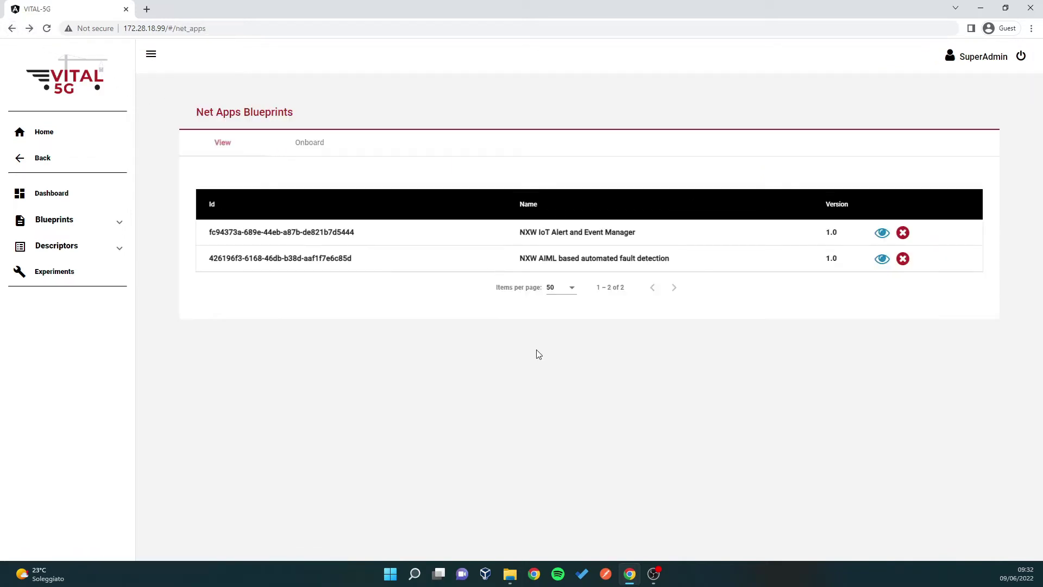
Start onboarding a NetApp with VS4_Technical_Data_Visualization.zip as its blueprint file and proceed to the VNF upload
left_click(300, 145)
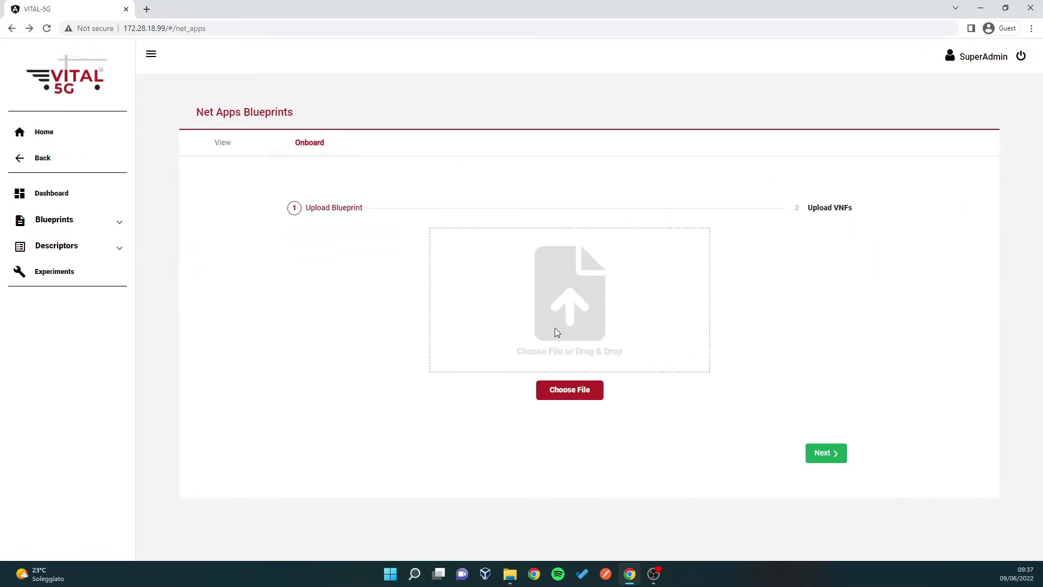
left_click(565, 391)
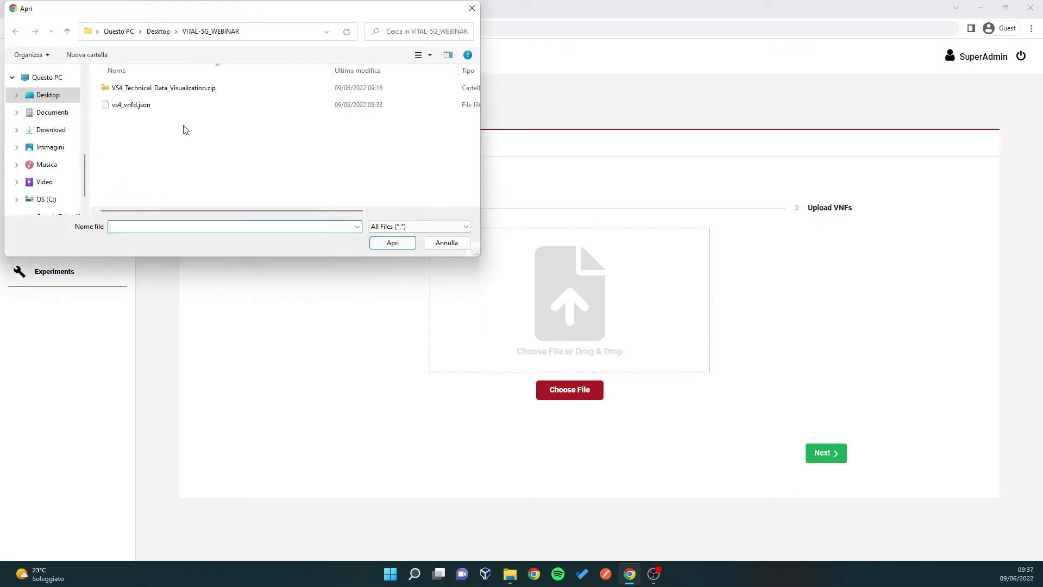
left_click(149, 90)
left_click(402, 246)
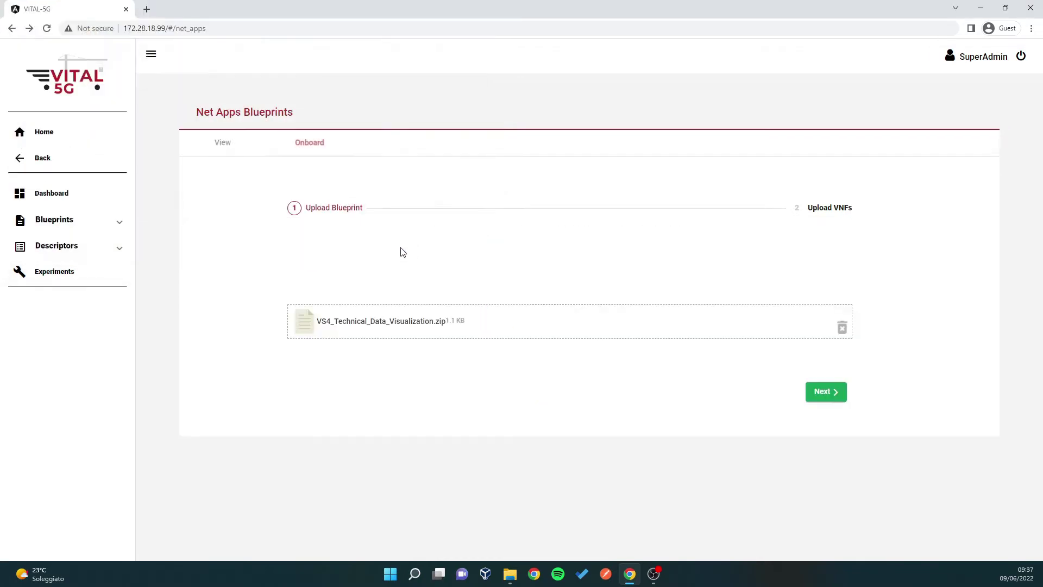
left_click(821, 394)
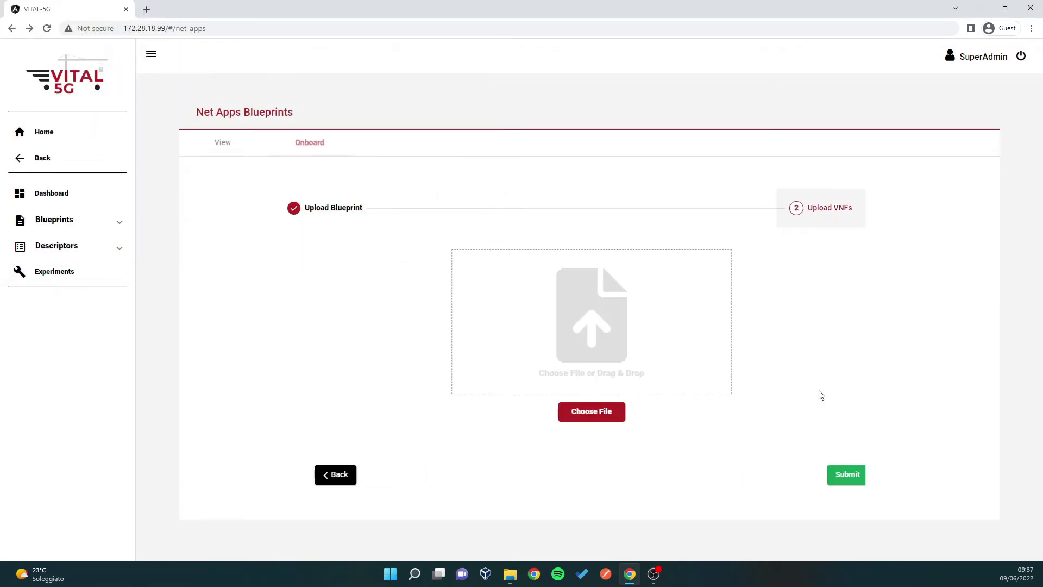
Add vs4_vnfd.json as the NetApp's VNF file and submit the onboarding
left_click(569, 411)
left_click(142, 105)
left_click(392, 242)
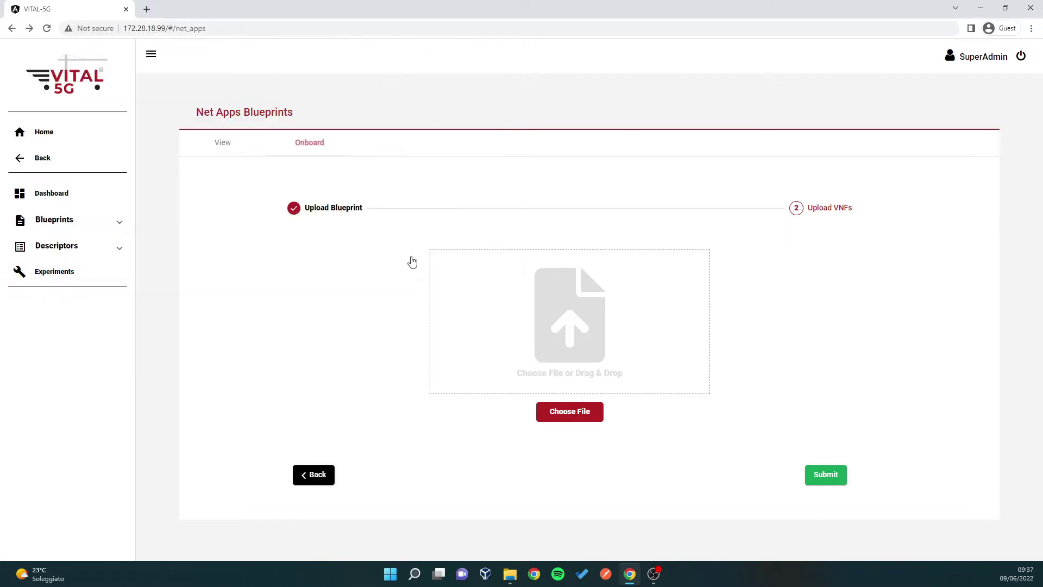
left_click(826, 416)
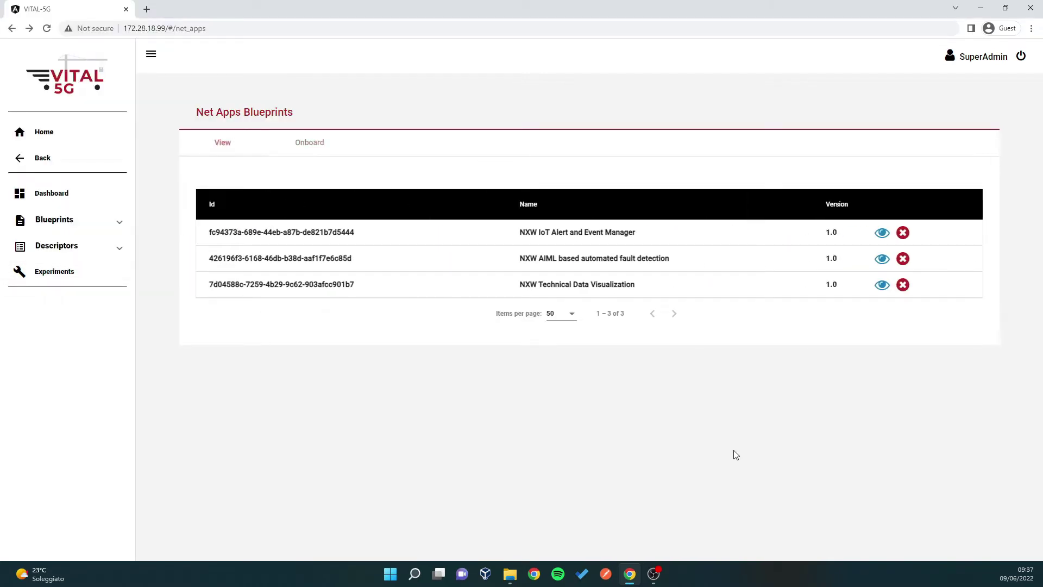
Examine the blueprint details of the onboarded NXW Technical Data Visualization NetApp
left_click(882, 285)
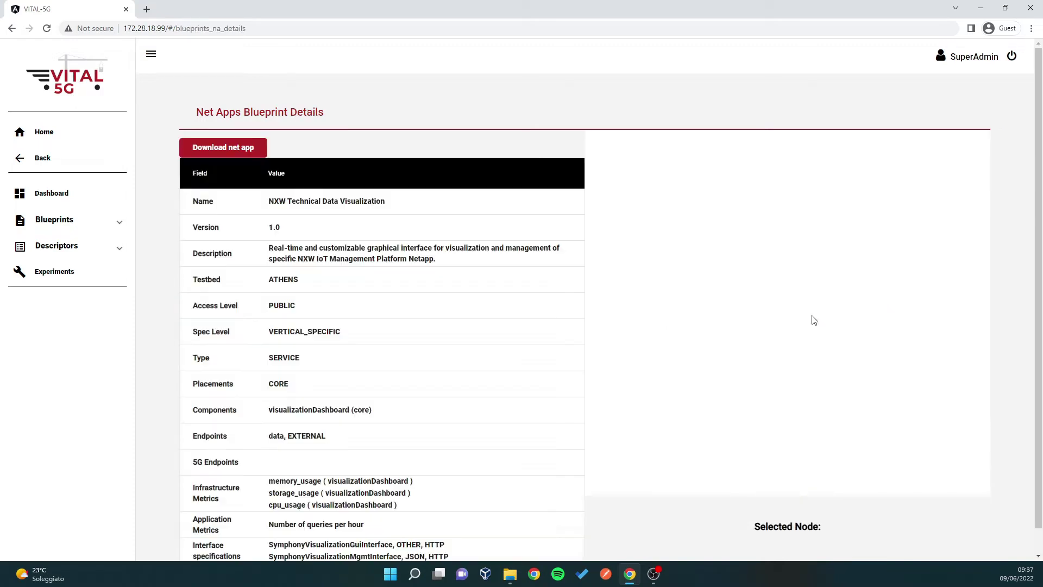
scroll(384, 361, "down", 1)
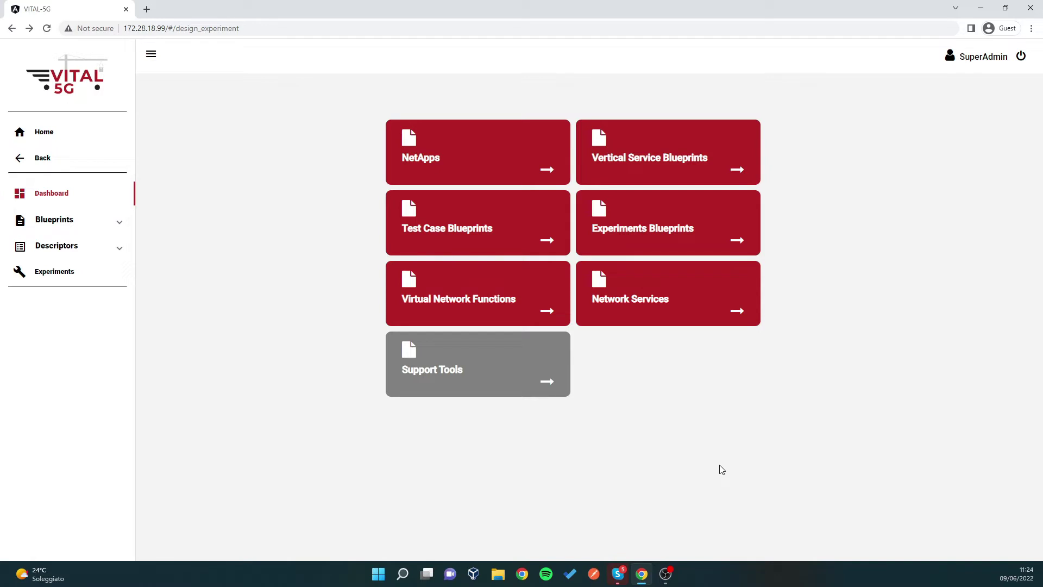
Open the Vertical Service Blueprints catalogue and review its entries
left_click(663, 148)
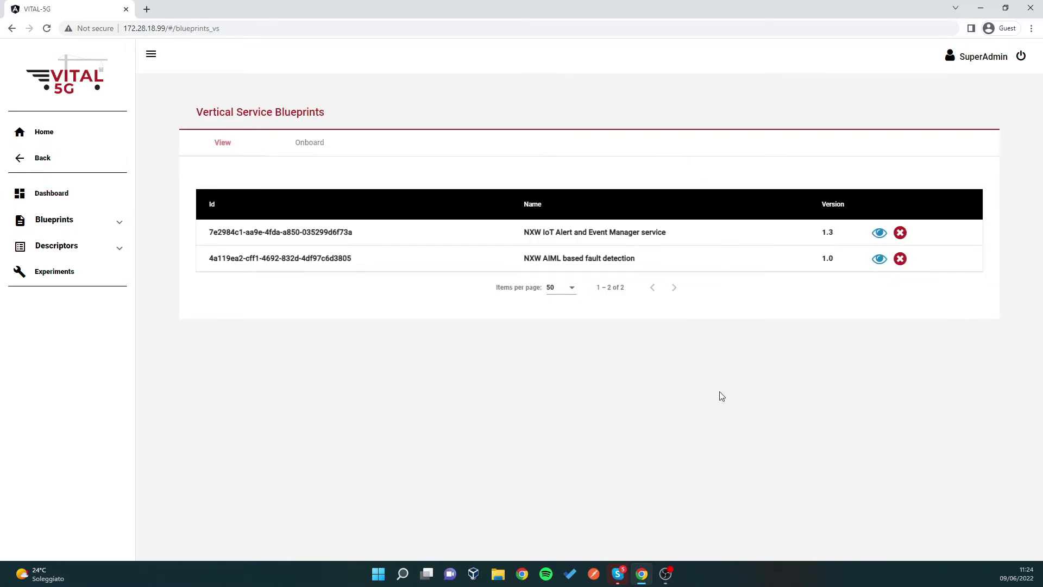
left_click_drag(695, 237, 659, 241)
left_click_drag(248, 237, 654, 266)
left_click(683, 266)
Inspect the NXW IoT Alert and Event Manager service blueprint, centring its iotEventAlertManager node in the diagram, and return to the list
left_click(879, 233)
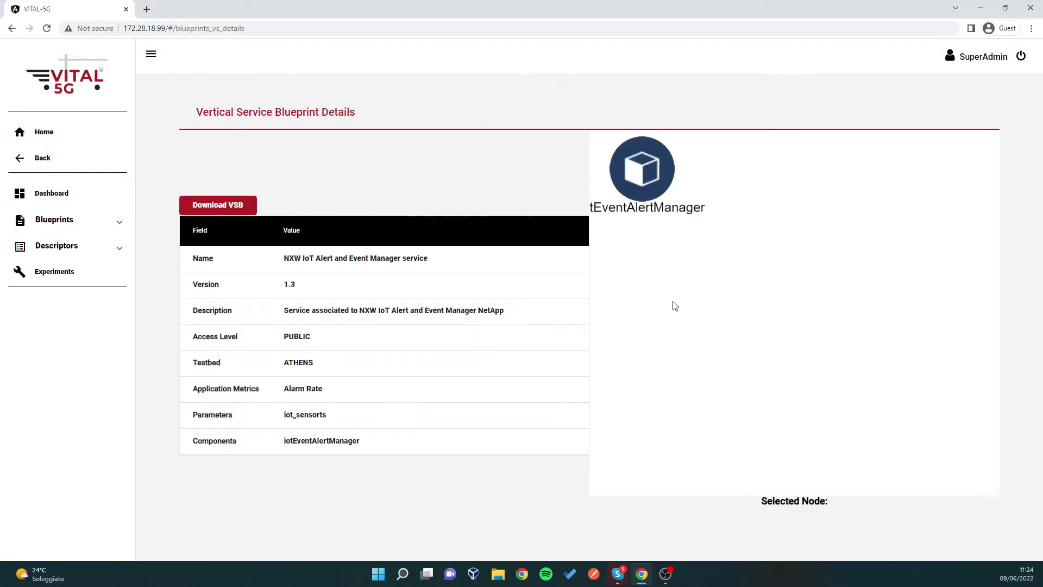
left_click_drag(655, 167, 846, 332)
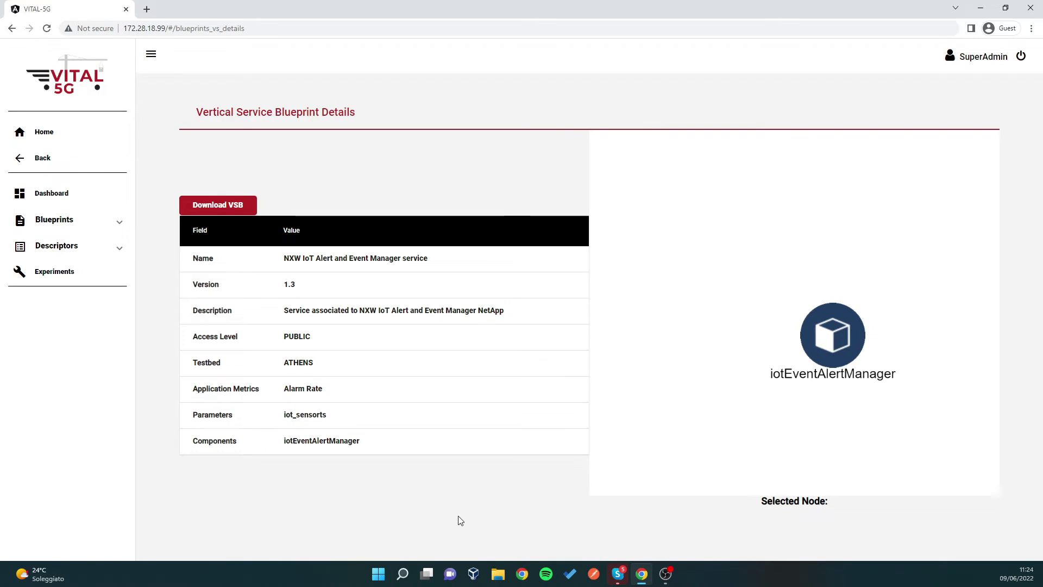
left_click_drag(839, 345, 804, 334)
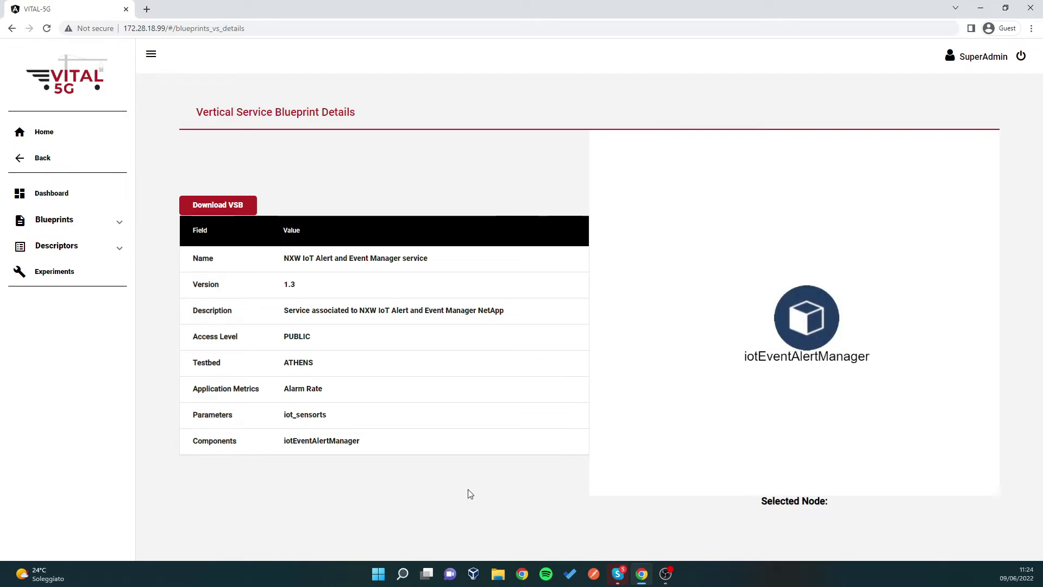
left_click(12, 28)
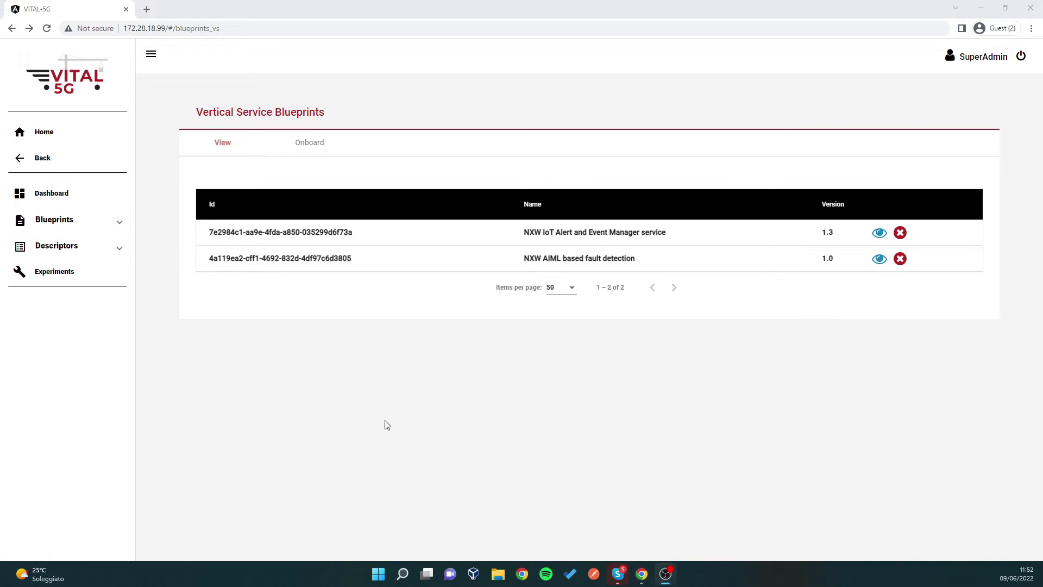
Start onboarding a vertical service blueprint from VSB_VS4.json and proceed to the NSD upload
left_click(319, 148)
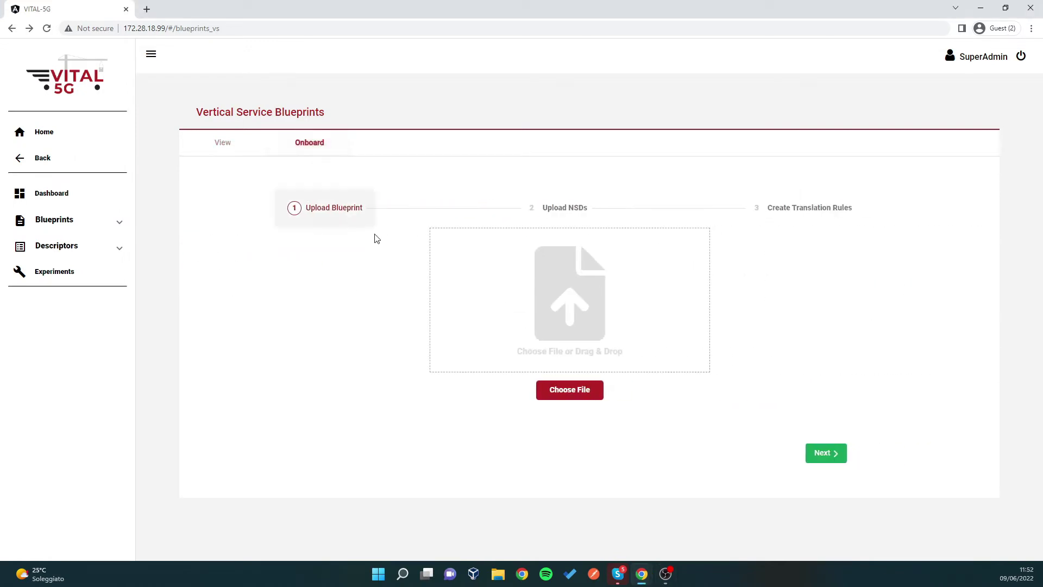
left_click(556, 388)
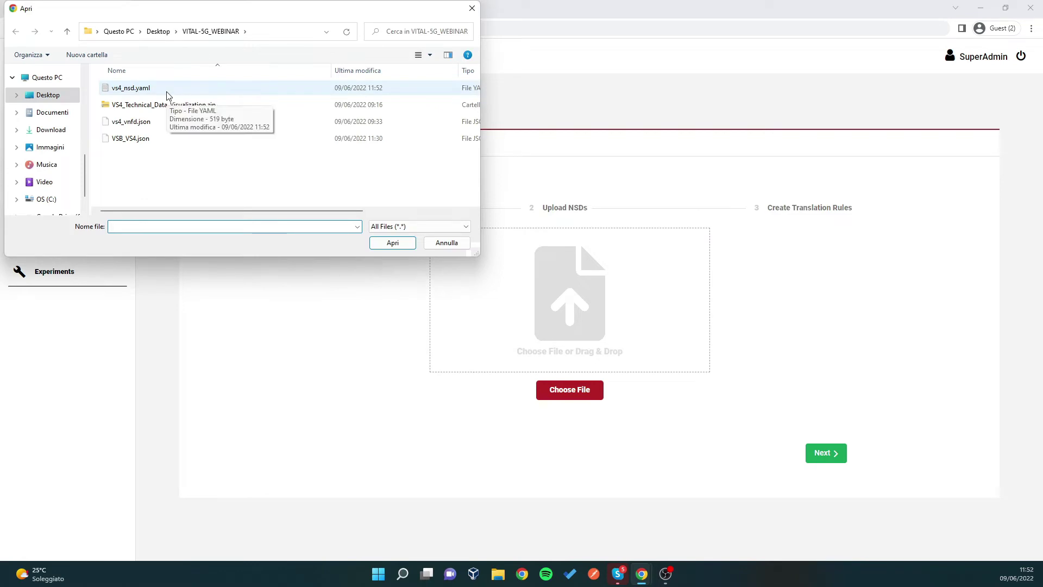
left_click(144, 139)
left_click(400, 243)
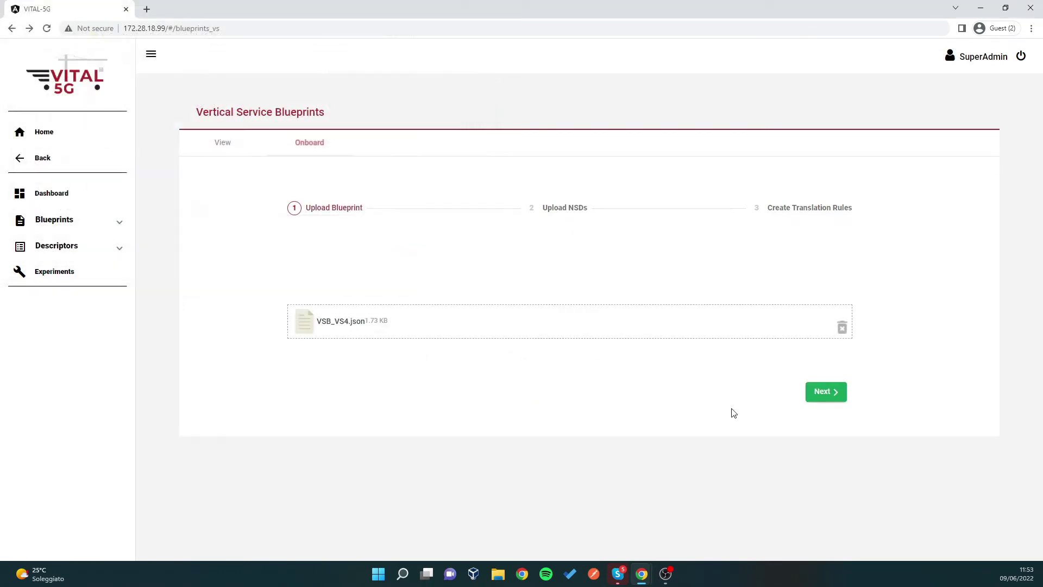
left_click(819, 394)
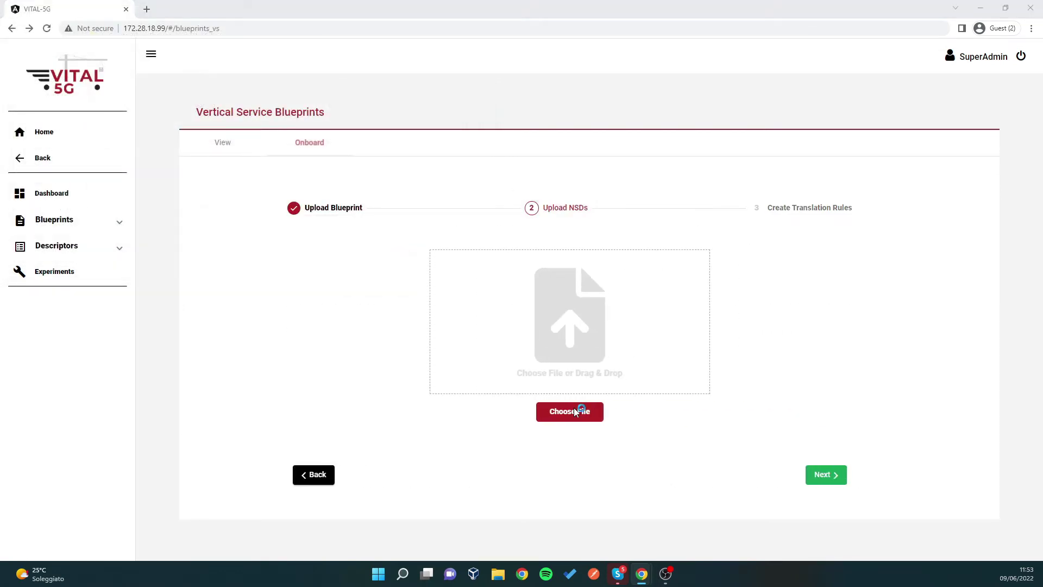
Add vs4_nsd.yaml as the vertical service's NSD and proceed to the translation rules
left_click(575, 413)
left_click(142, 89)
left_click(392, 243)
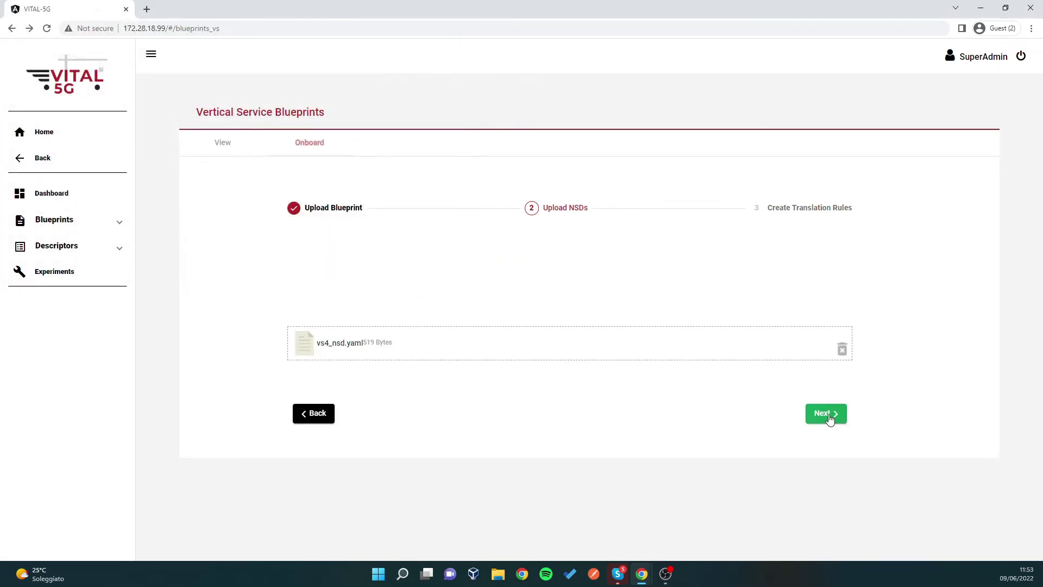
left_click(826, 414)
Set the iot_sensorts translation rule to a minimum of 1 and maximum of 1000, and submit the vertical service blueprint
left_click(487, 458)
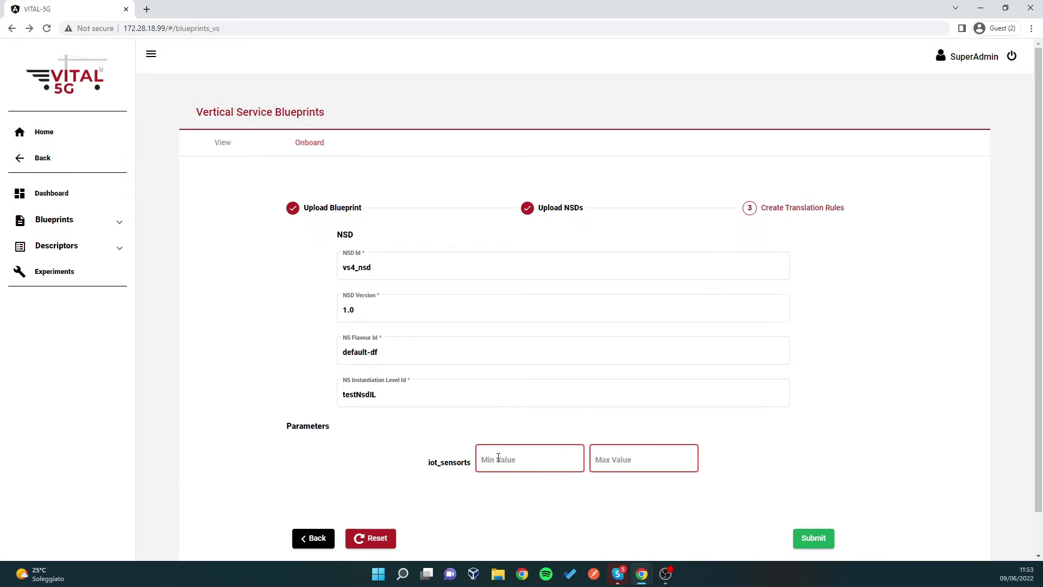
type("1")
left_click(645, 459)
type("1000")
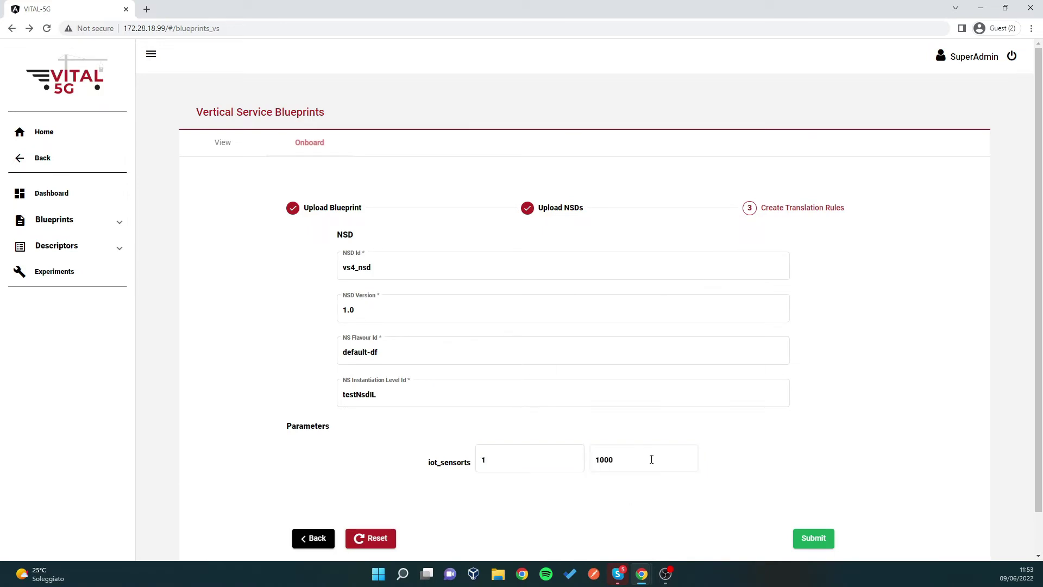
left_click(813, 538)
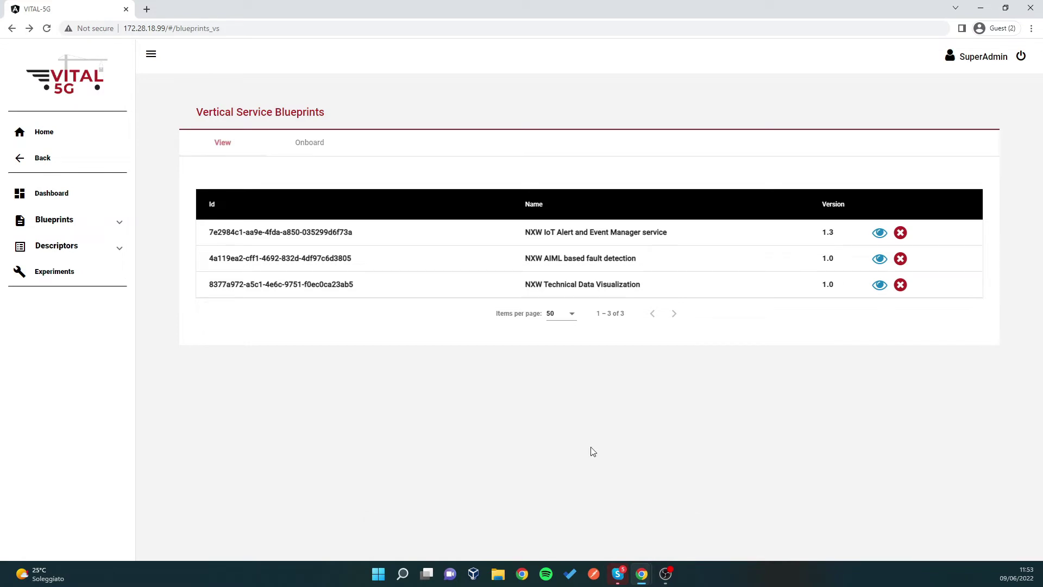
Start onboarding a vertical service descriptor based on the NXW IoT Alert and Event Manager service blueprint
left_click(100, 249)
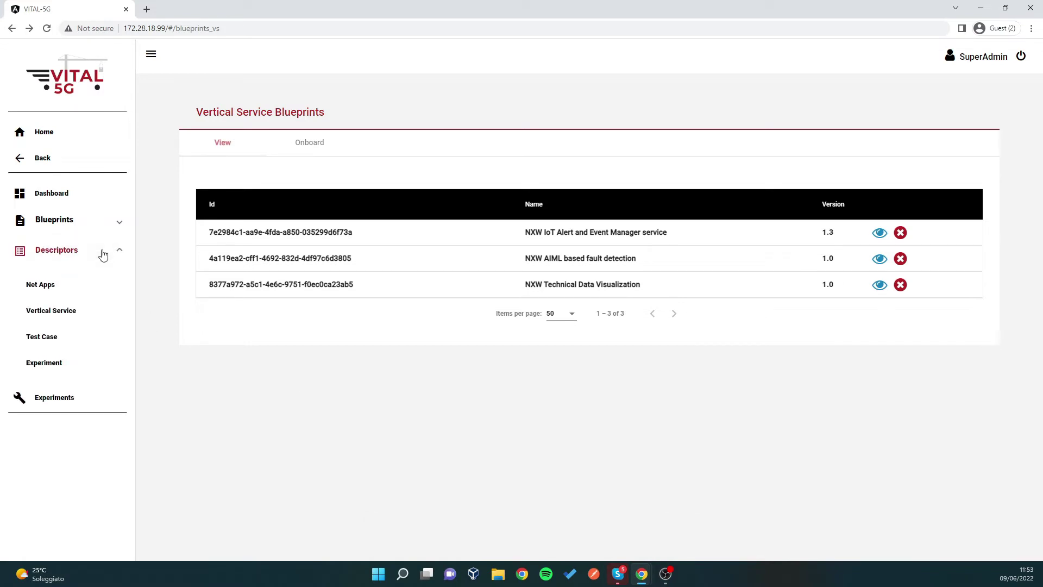
left_click(87, 311)
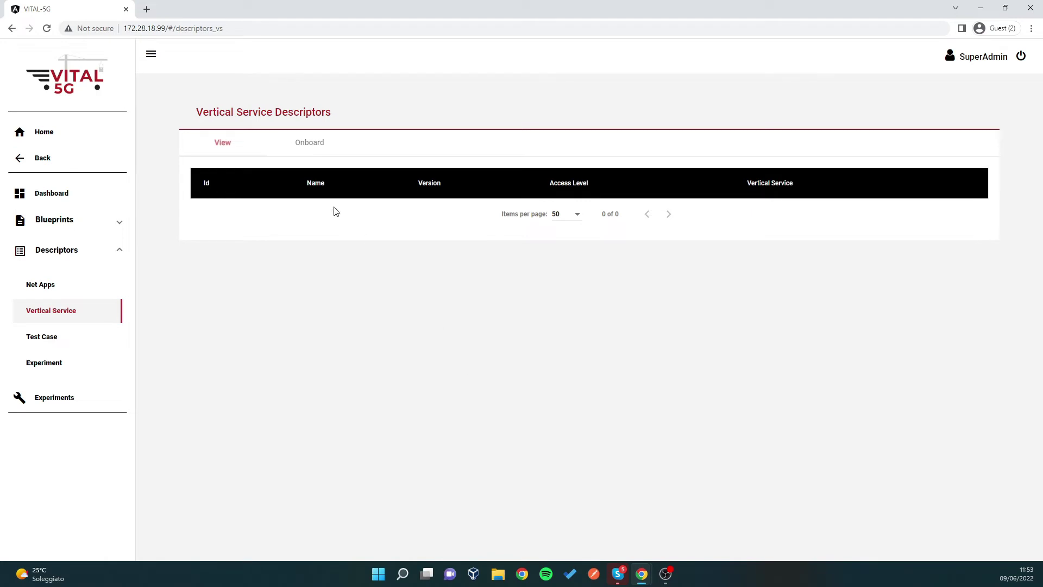
left_click(309, 144)
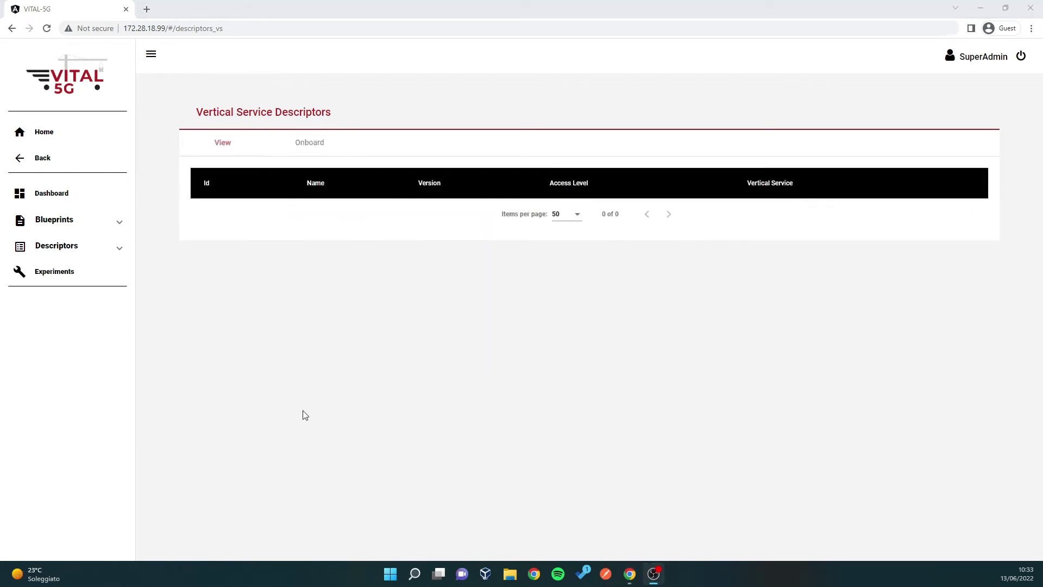
left_click(315, 146)
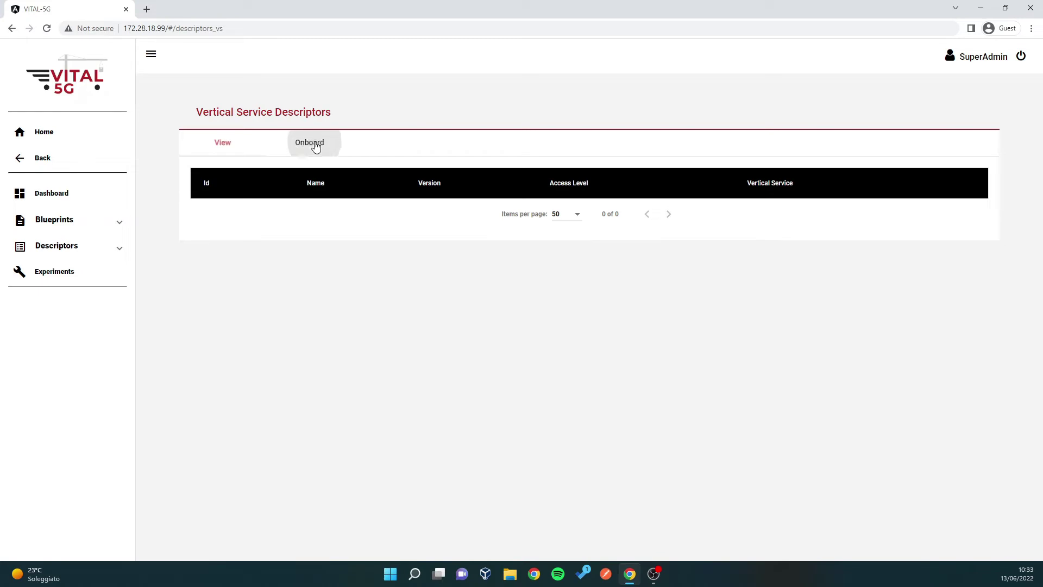
left_click(379, 254)
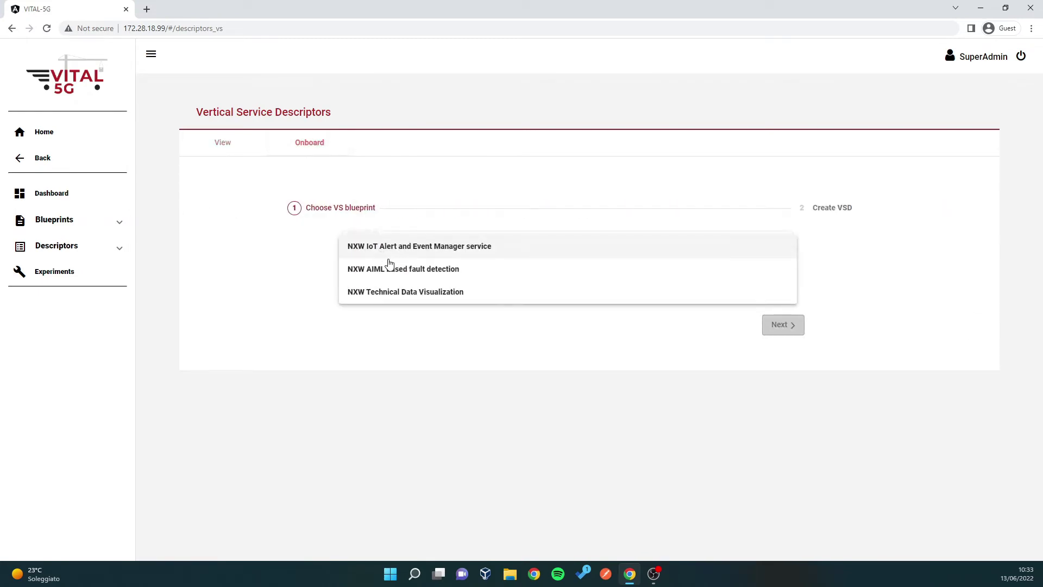
left_click(398, 249)
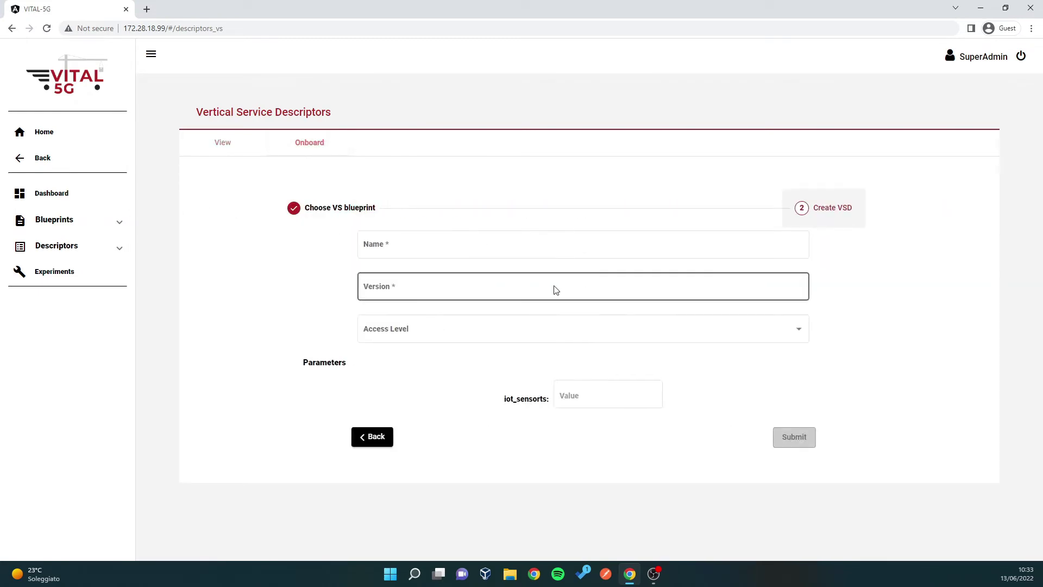
Name the vertical service descriptor "NXW - IoT Event and alert manager VSD", with version 1.0 and PUBLIC access level
left_click(465, 244)
type("NXW - IoT Event and alert manager VSD")
left_click(464, 288)
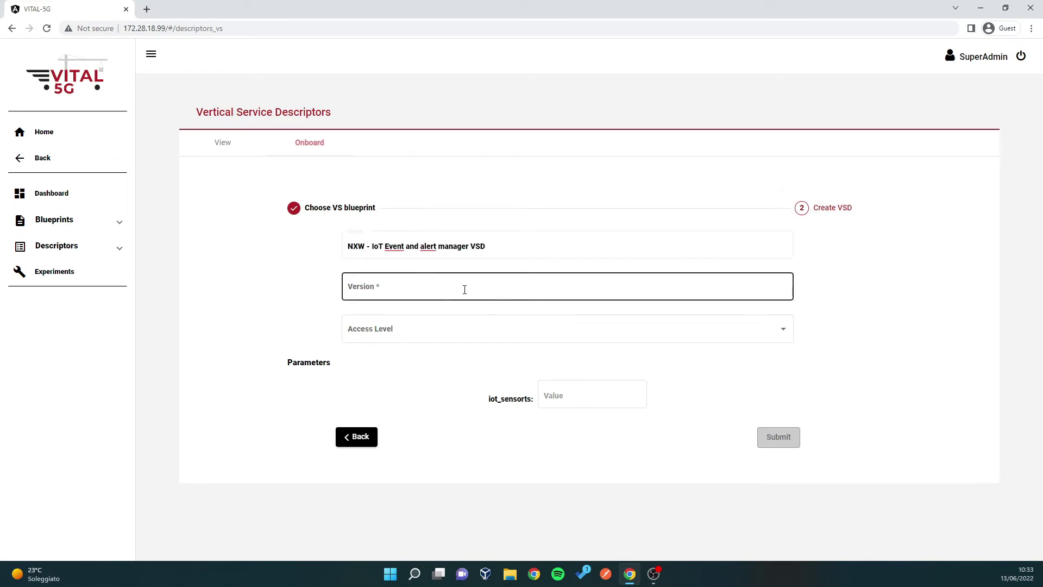
type("1.")
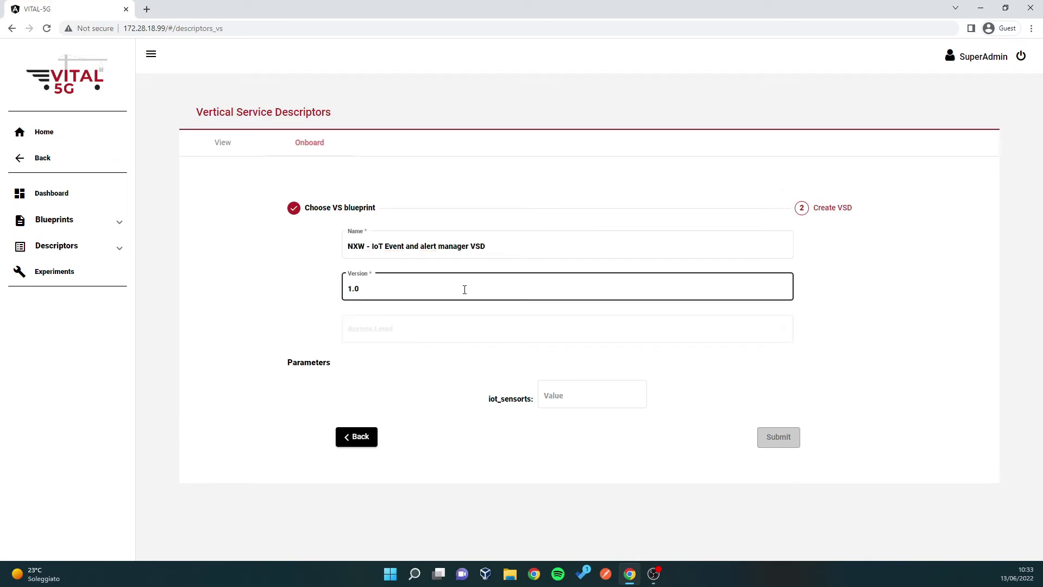
left_click(422, 329)
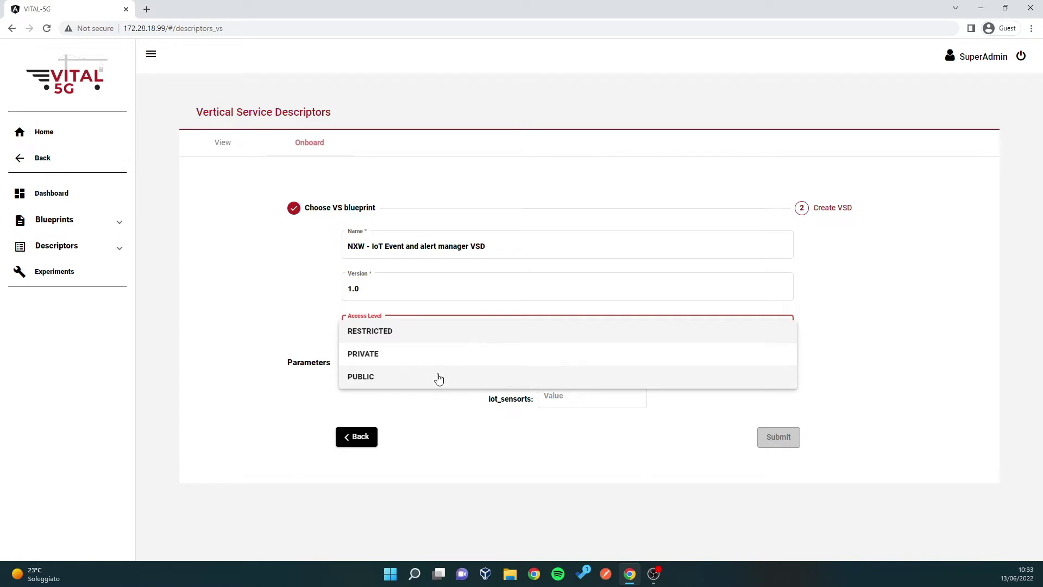
left_click(435, 377)
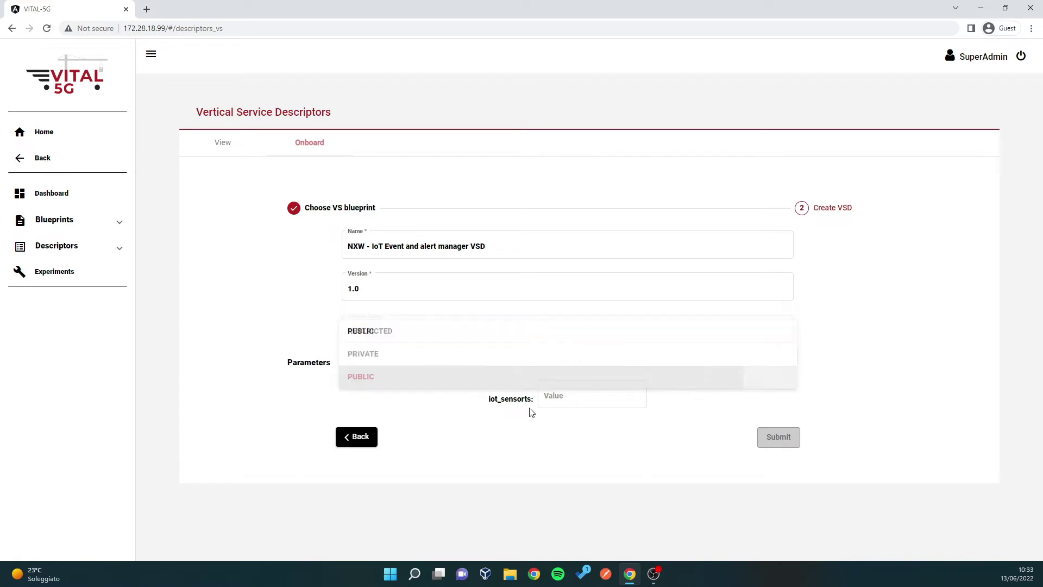
Set the descriptor's iot_sensorts parameter to 100 and submit the vertical service descriptor
left_click(571, 396)
type("100")
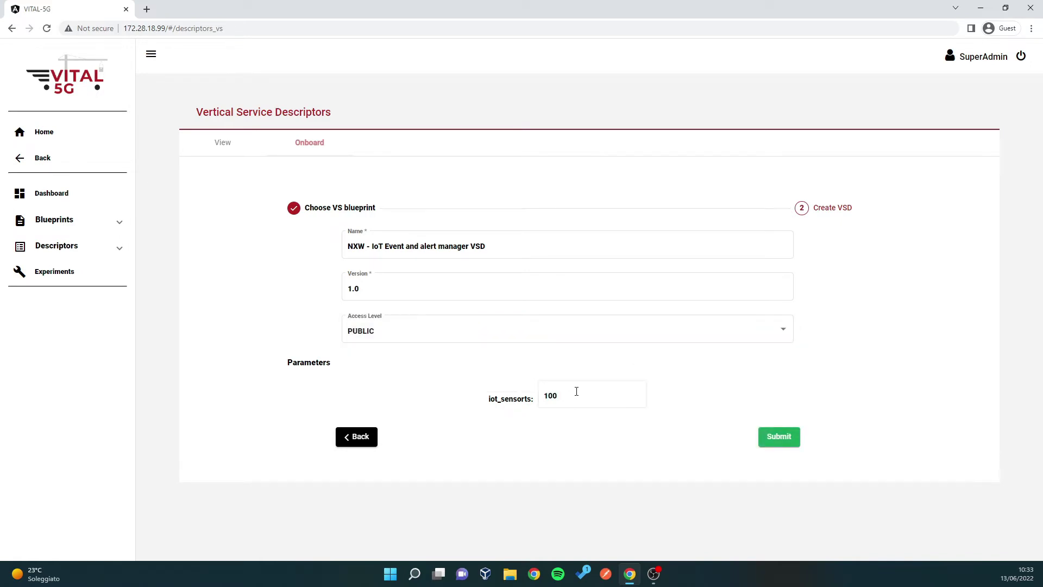
left_click(786, 444)
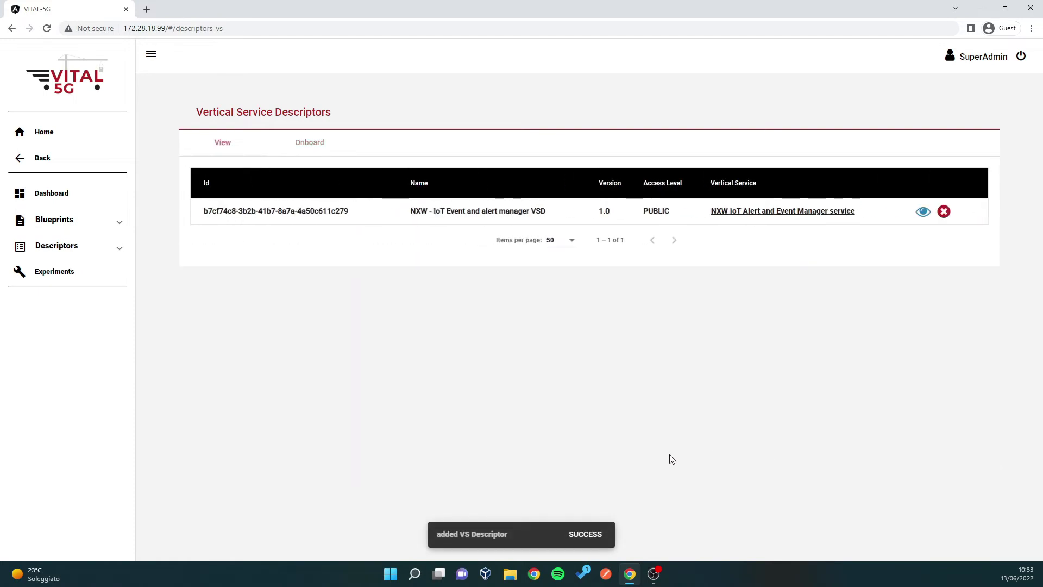
left_click(582, 534)
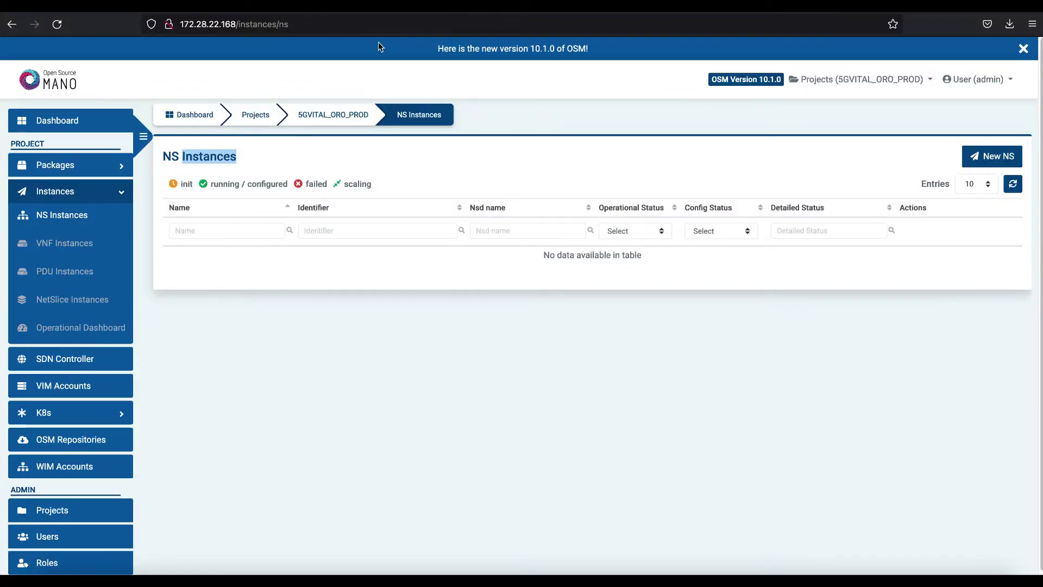
Switch to Open Source MANO and check the refreshed NS and VNF instance lists of the 5GVITAL_ORO_PROD project
left_click(374, 312)
key("F5")
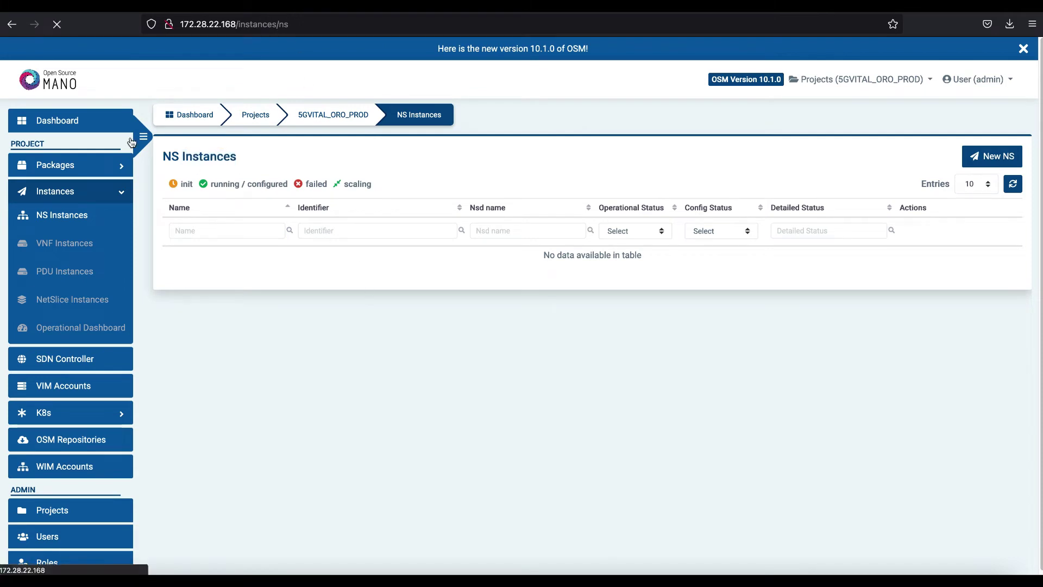
left_click(76, 166)
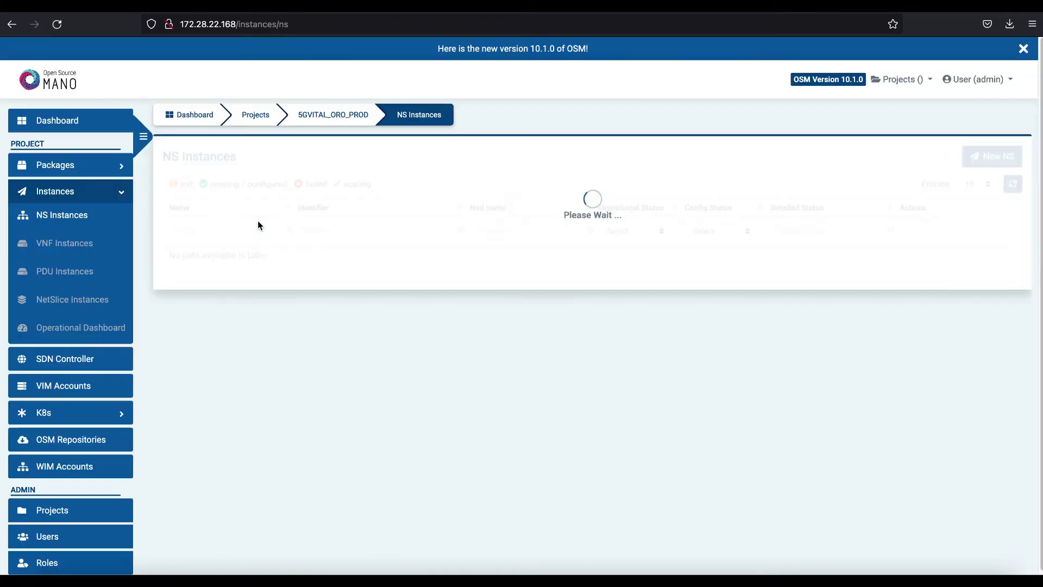
left_click(76, 243)
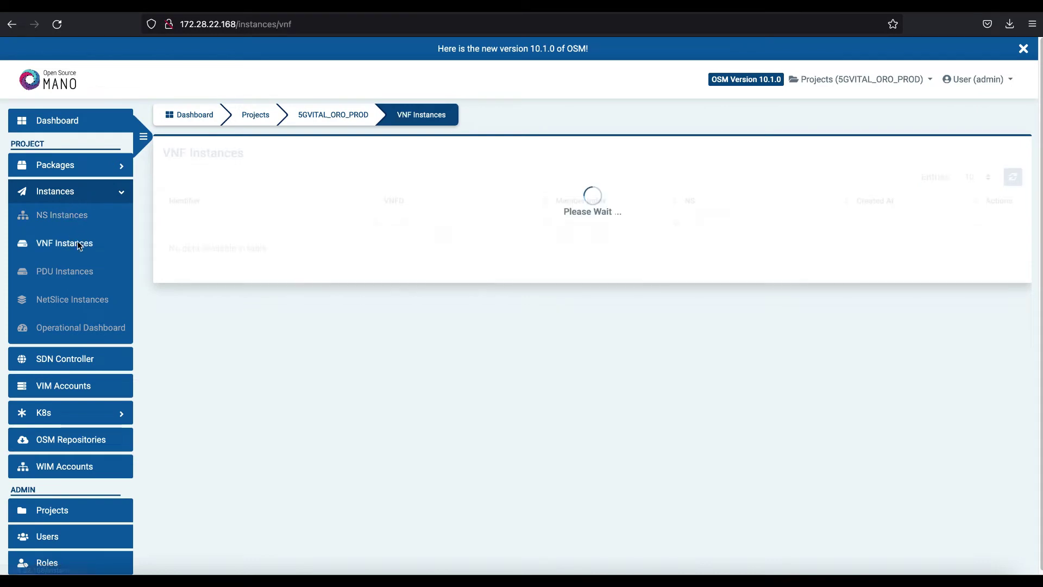
key("F5")
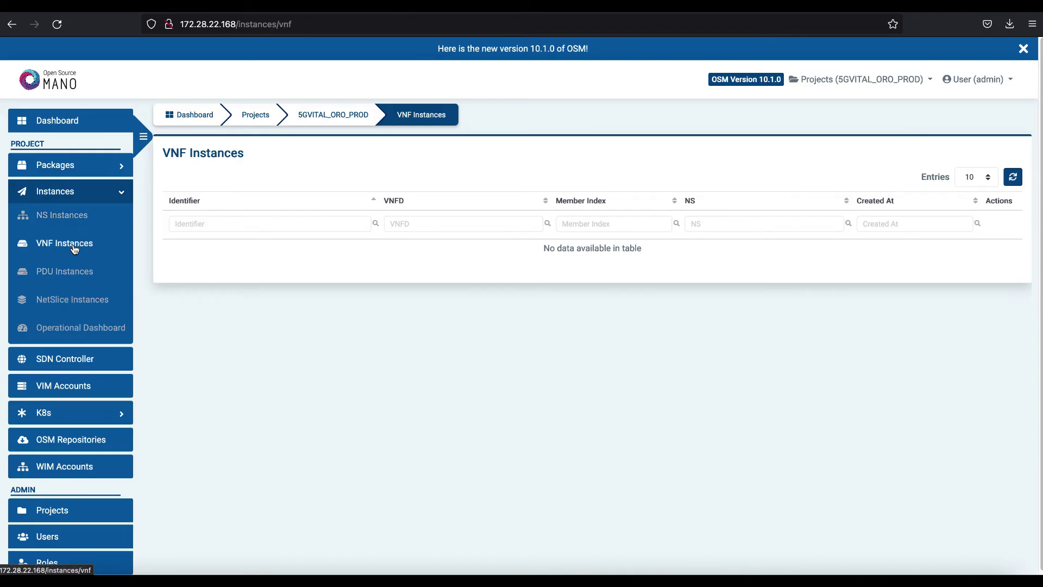
left_click(87, 216)
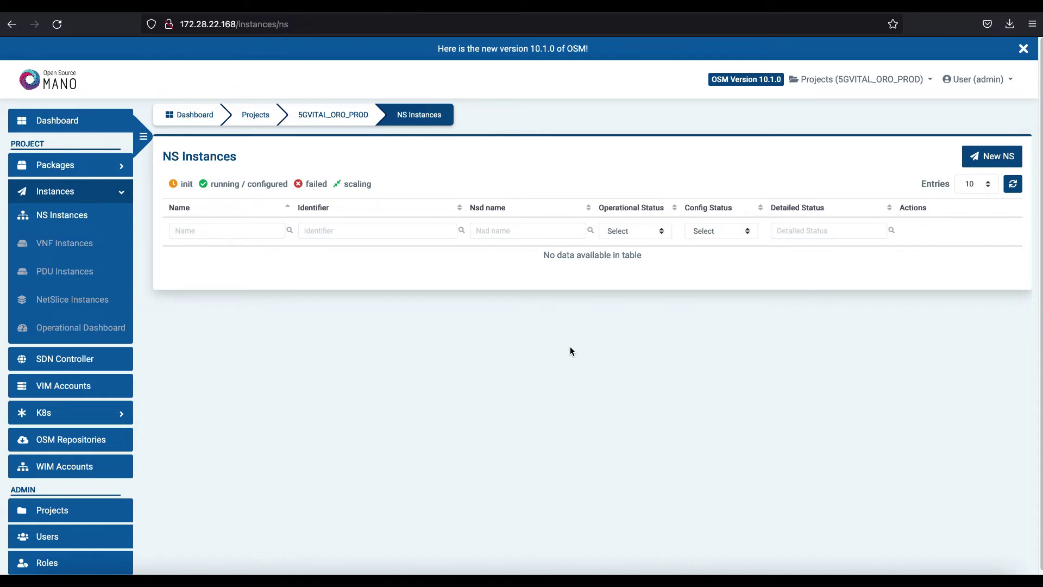
left_click(100, 245)
left_click(85, 219)
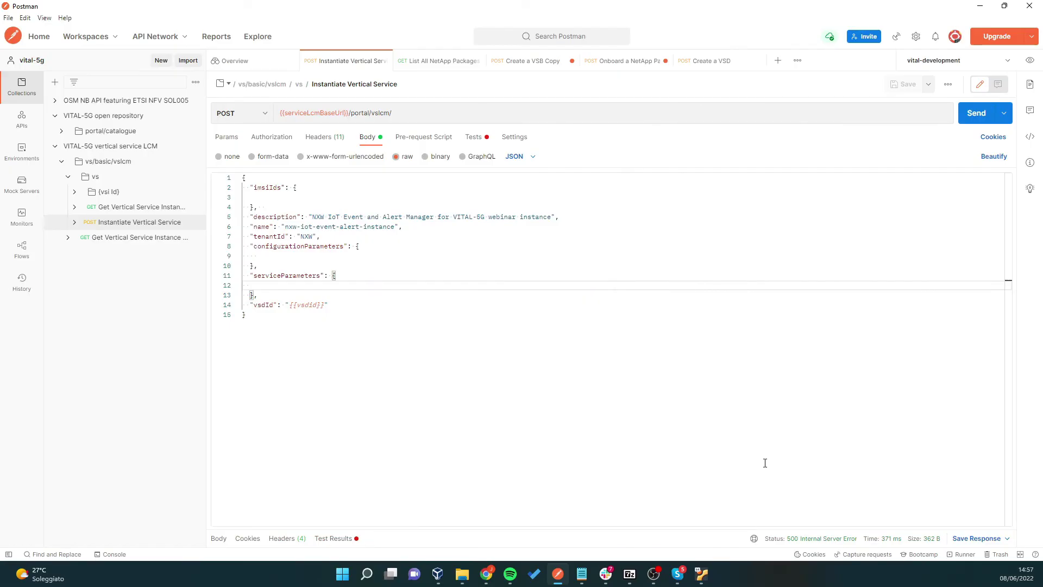
Switch to Postman, send the Instantiate Vertical Service request for nxw-iot-event-alert-instance and examine the returned instance ID
left_click(975, 114)
left_click_drag(612, 526, 630, 350)
triple_click(376, 401)
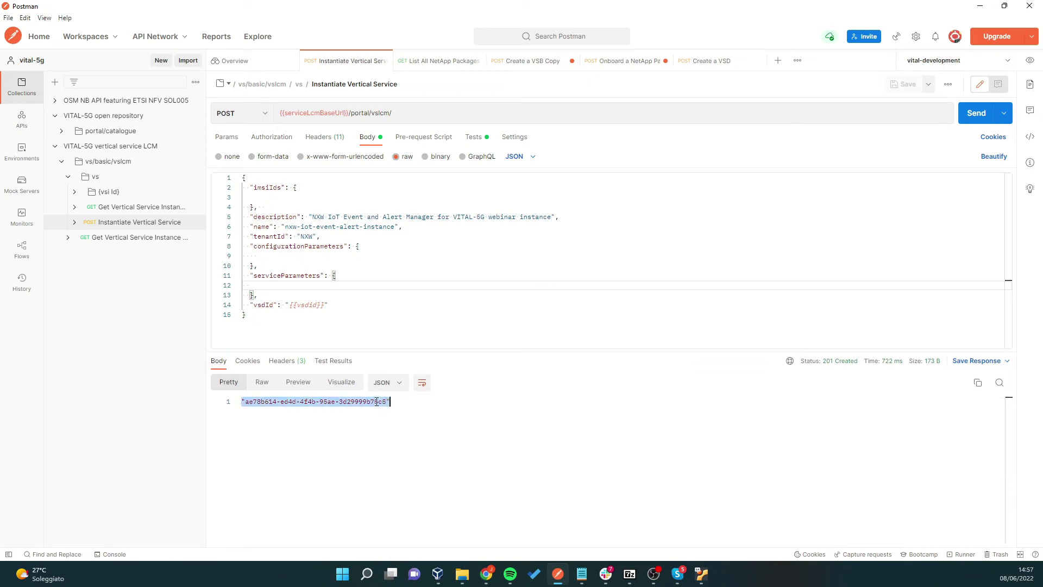
left_click(447, 465)
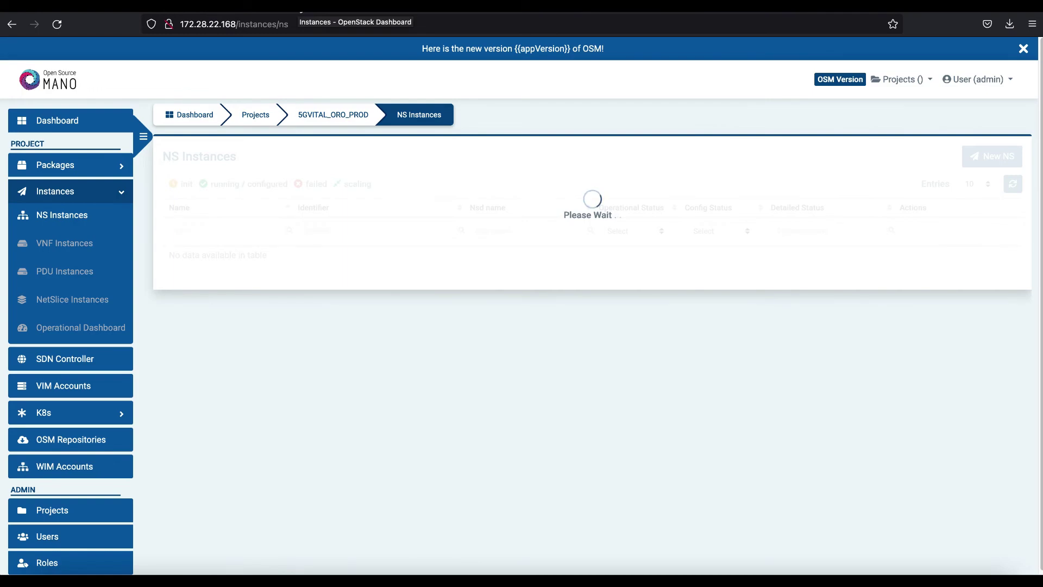
Switch to OpenStack and refresh the 5Gvital project's compute instances to look for the new VM
left_click(301, 10)
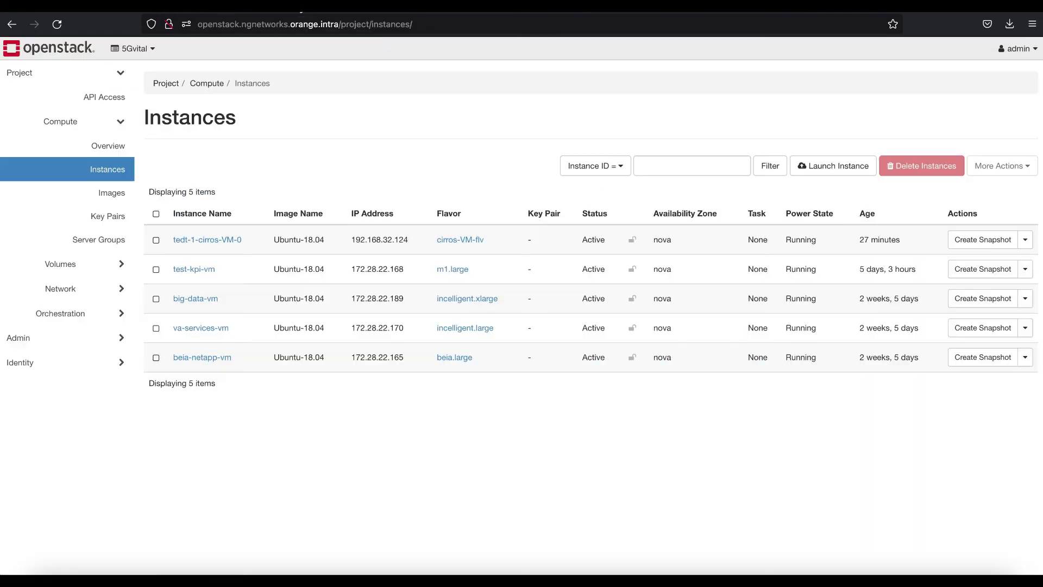
right_click(395, 14)
key("Escape")
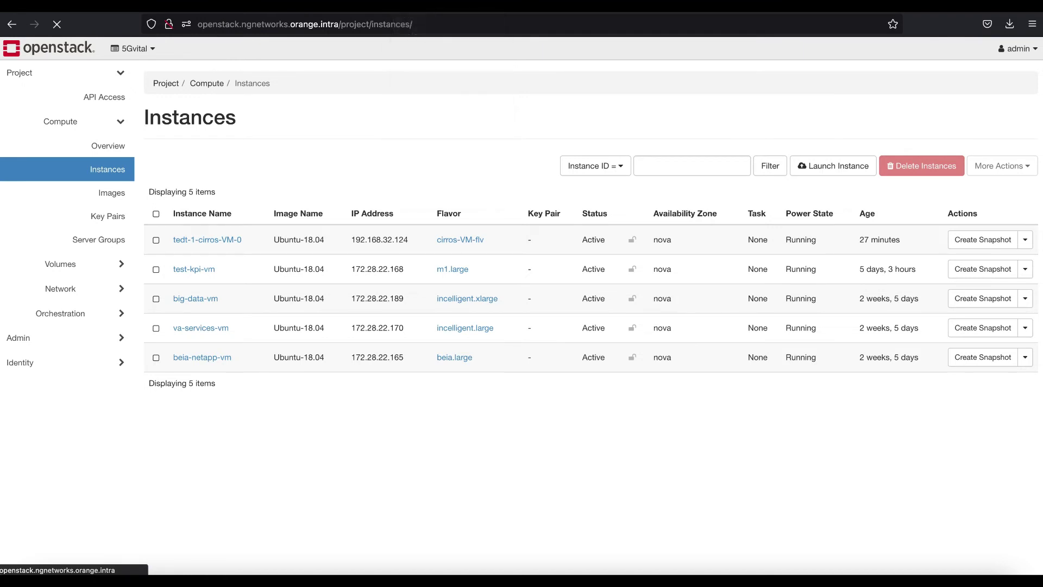
left_click(394, 14)
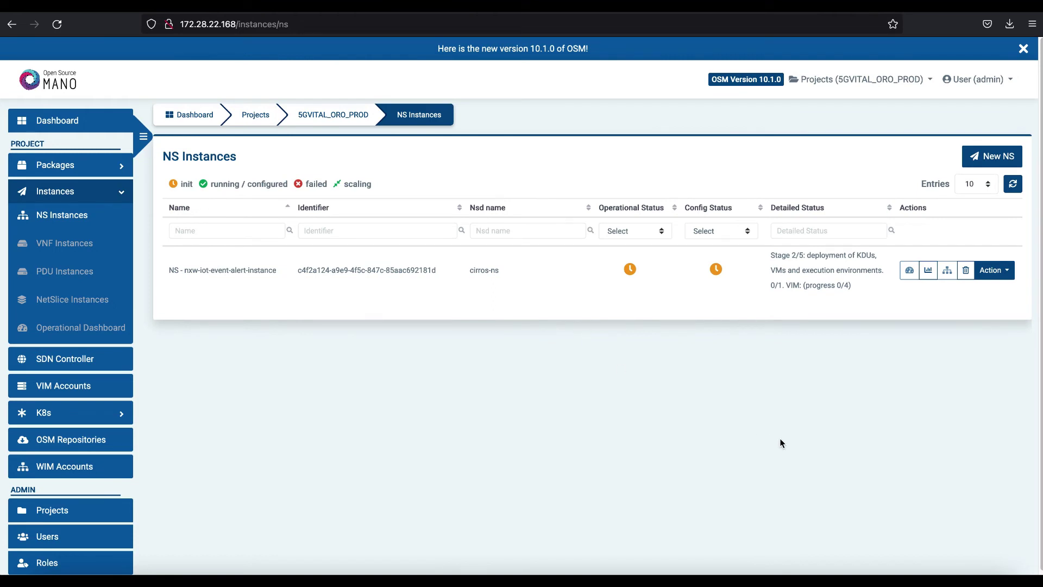
Examine the build status of the nxw-iot-eve-1-cirros-VM-0 instance in OpenStack and refresh the list
key("F5")
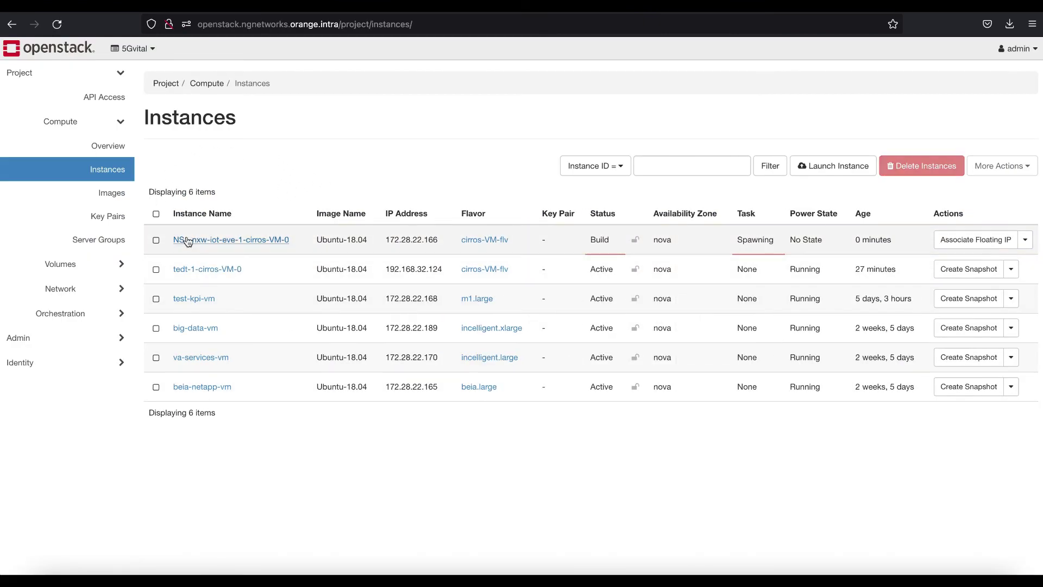
left_click_drag(288, 241, 172, 240)
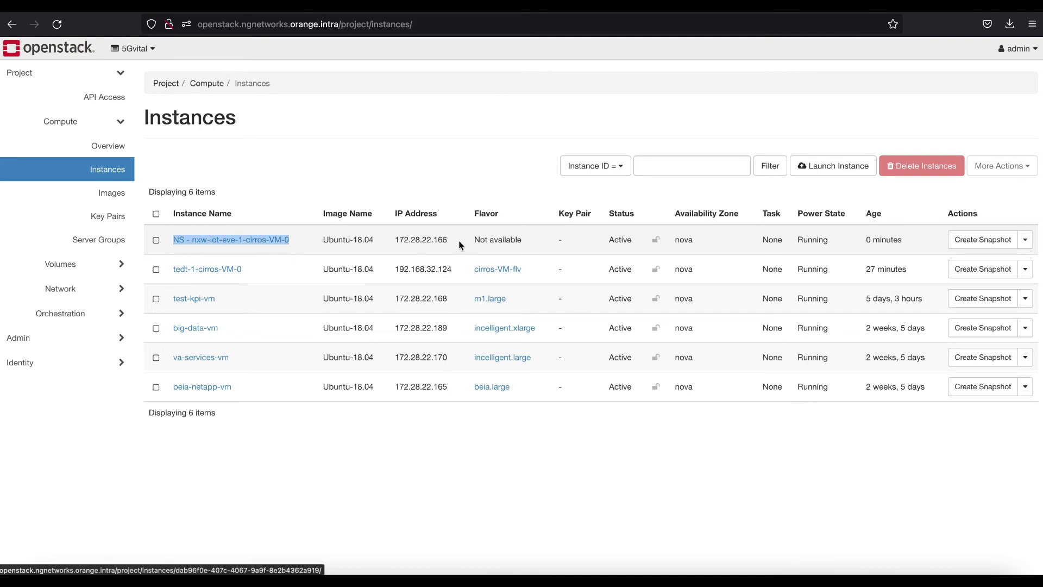
key("ctrl+r")
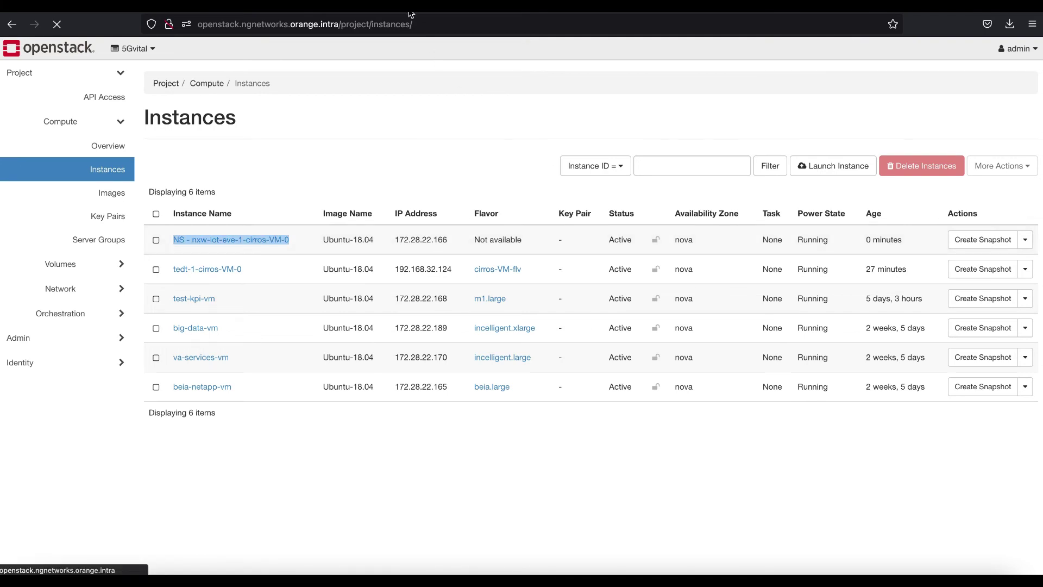
Return to Open Source MANO and refresh the NS instances to follow nxw-iot-event-alert-instance's operational, config and detailed status
key("ctrl+Tab")
key("ctrl+r")
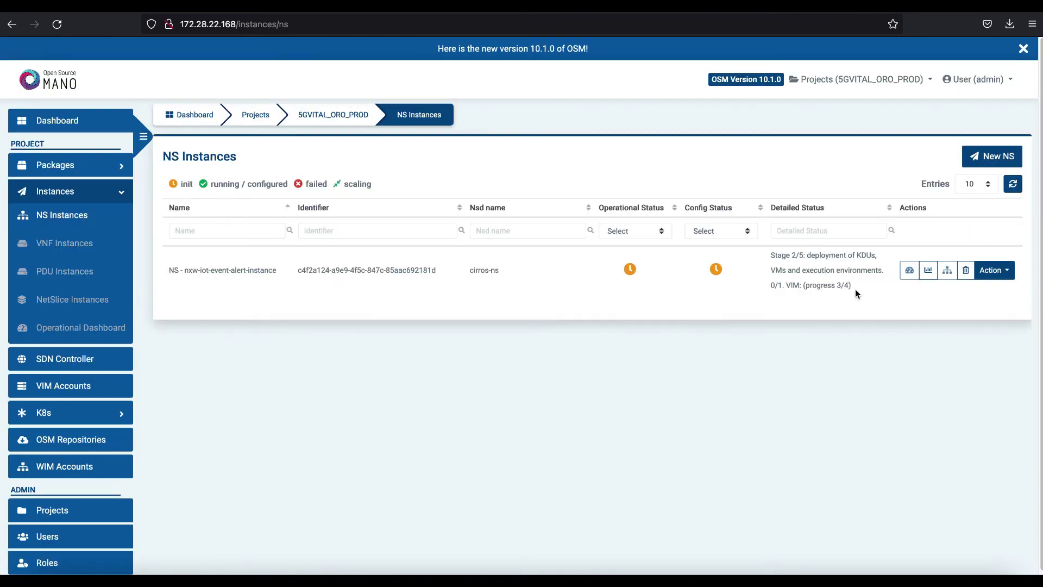
left_click_drag(855, 289, 775, 259)
left_click(806, 361)
key("F5")
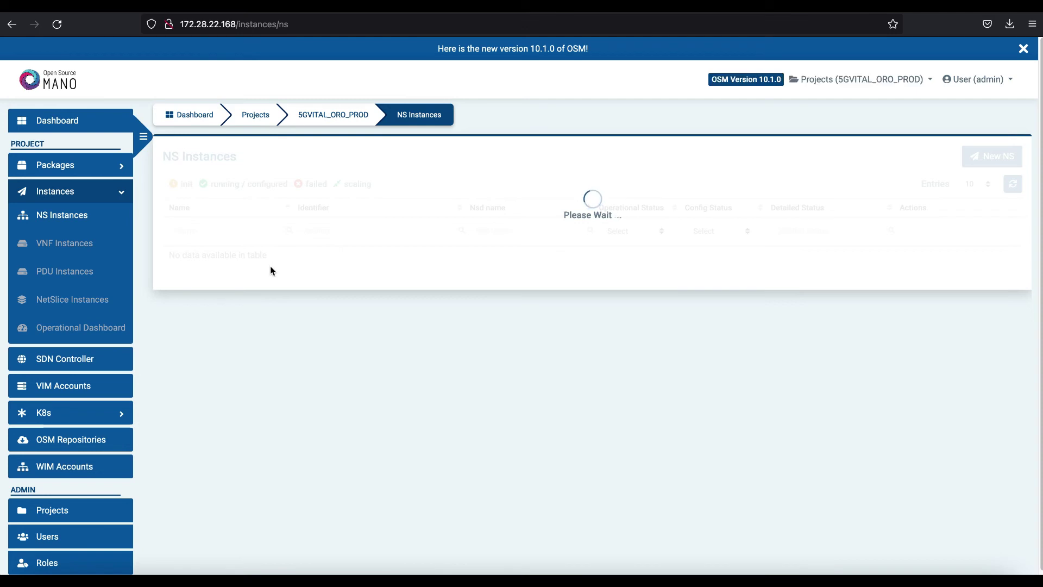
left_click_drag(273, 259, 174, 260)
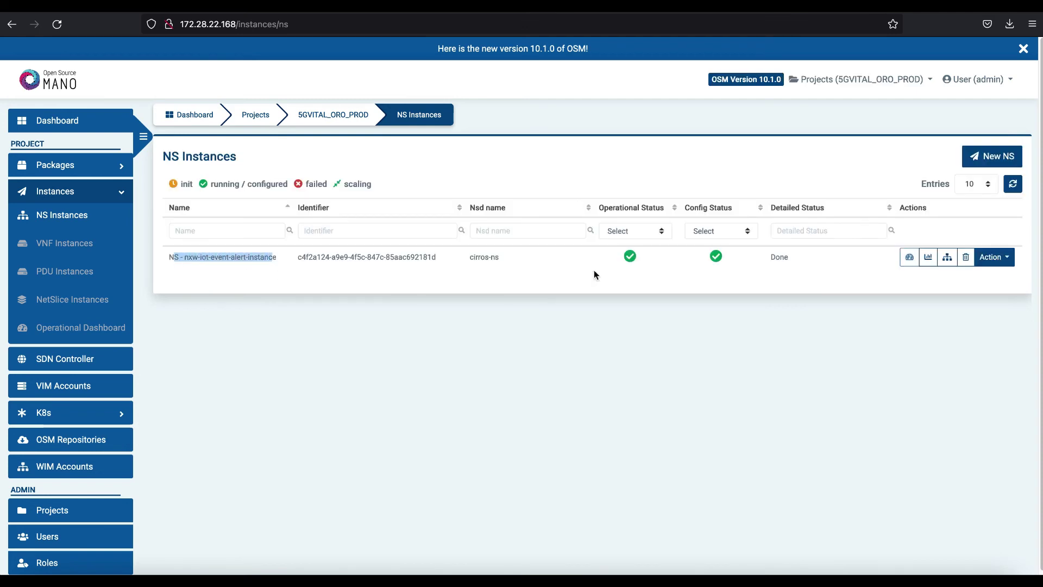
left_click_drag(808, 258, 173, 261)
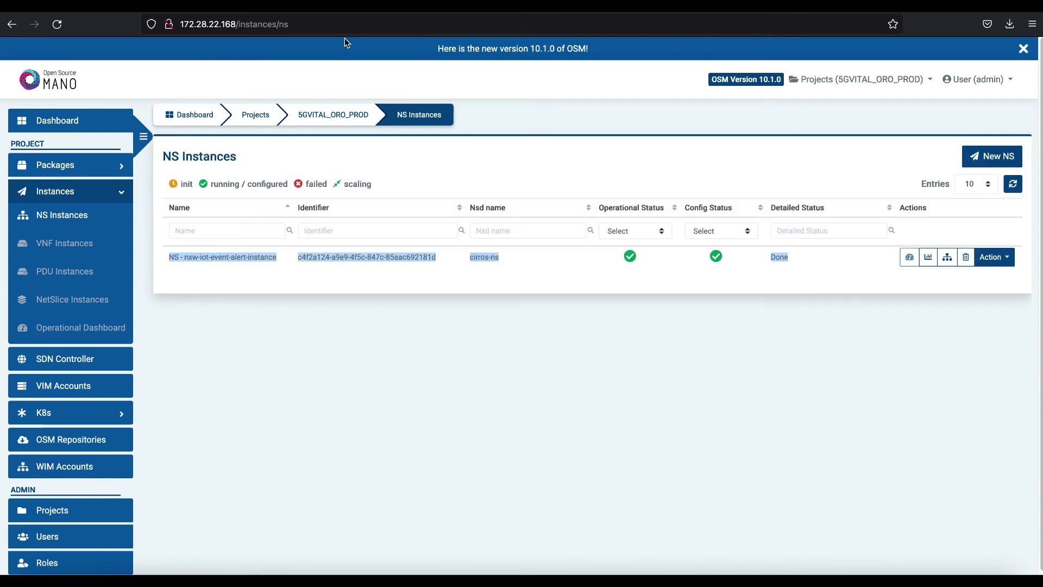
Switch to OpenStack and examine the nxw-iot-eve-1-cirros-VM-0 row, including its IP address, status and power state
key("ctrl+Tab")
left_click_drag(915, 247, 167, 242)
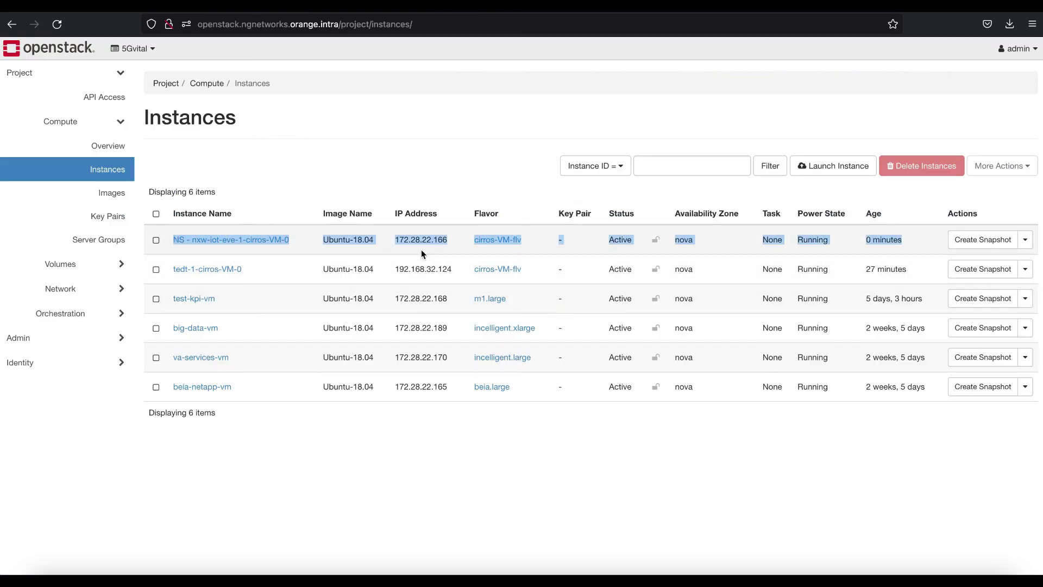
left_click(411, 185)
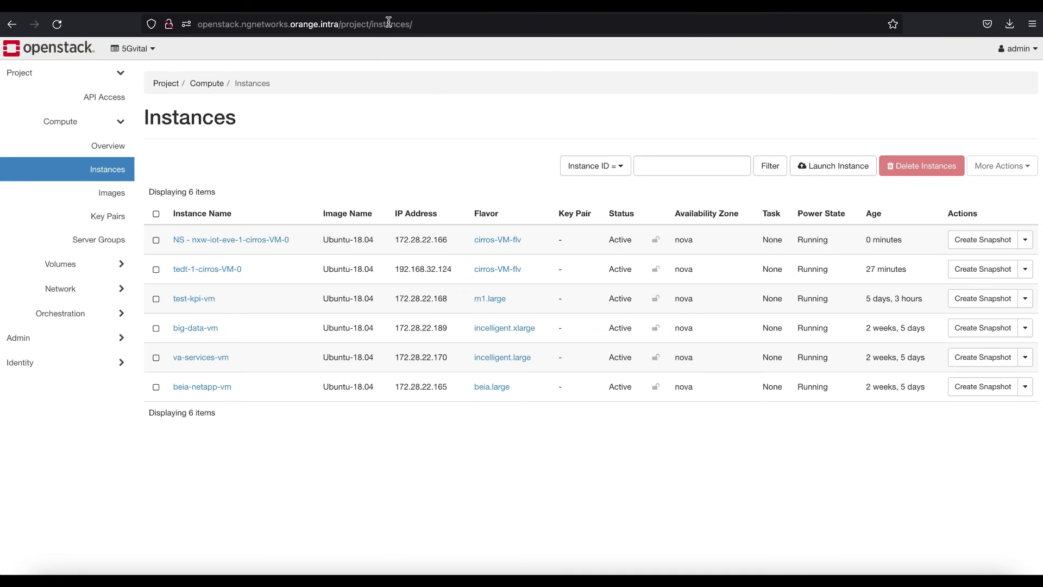
Switch to Open Source MANO, check the VNF instance belonging to the deployed network service, and return to the NS instances
key("ctrl+Tab")
left_click(344, 340)
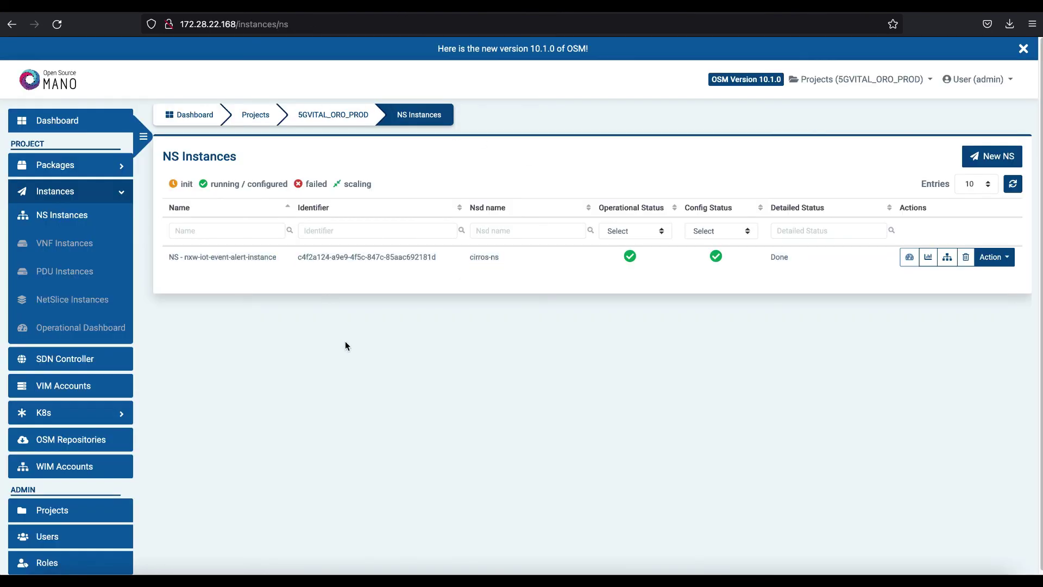
left_click(76, 243)
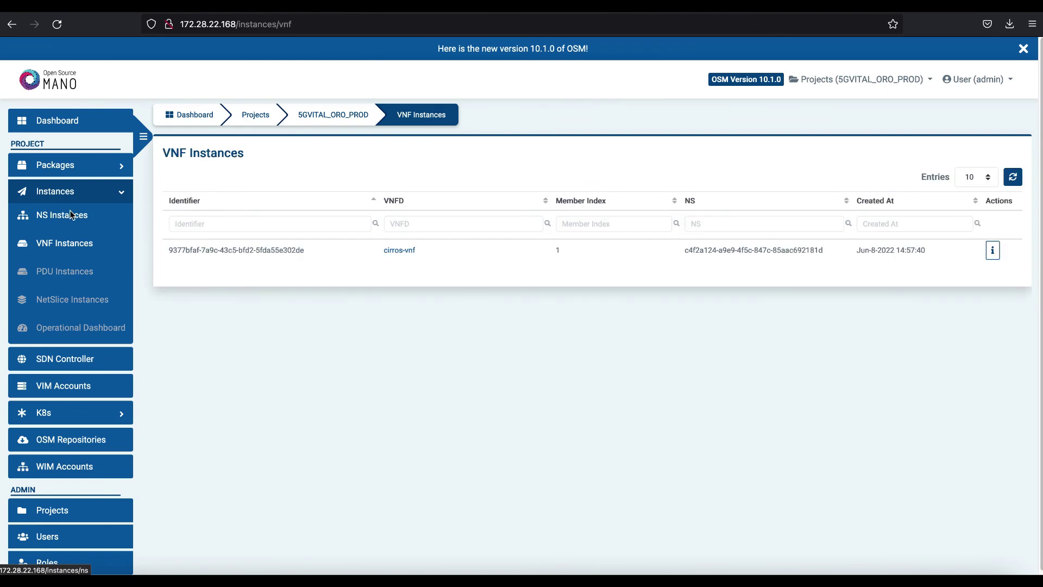
left_click(71, 215)
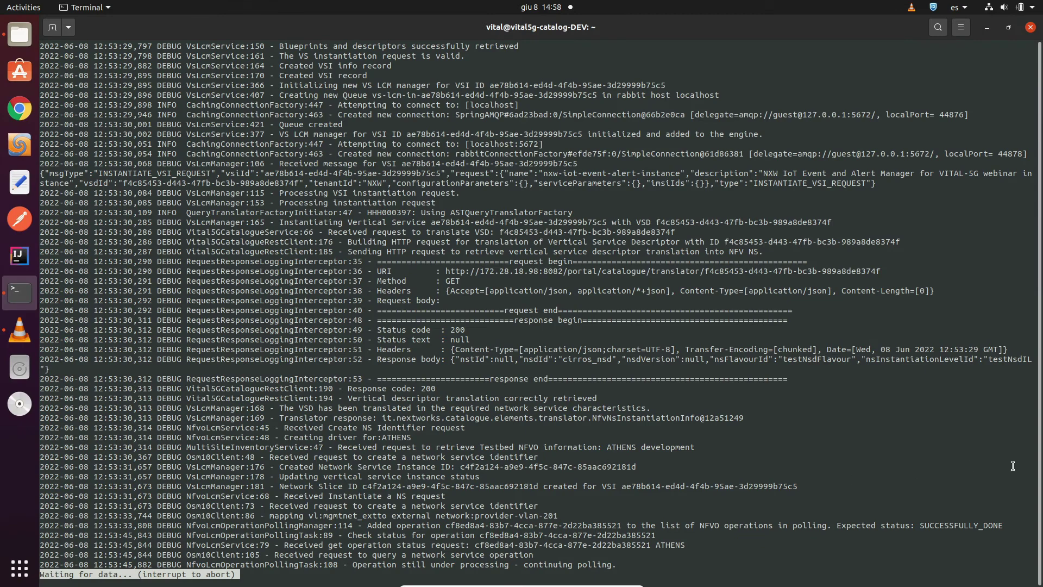
Switch to the terminal and read the service LCM log for the operation polling and instantiation messages
left_click_drag(631, 562, 498, 551)
left_click(573, 517)
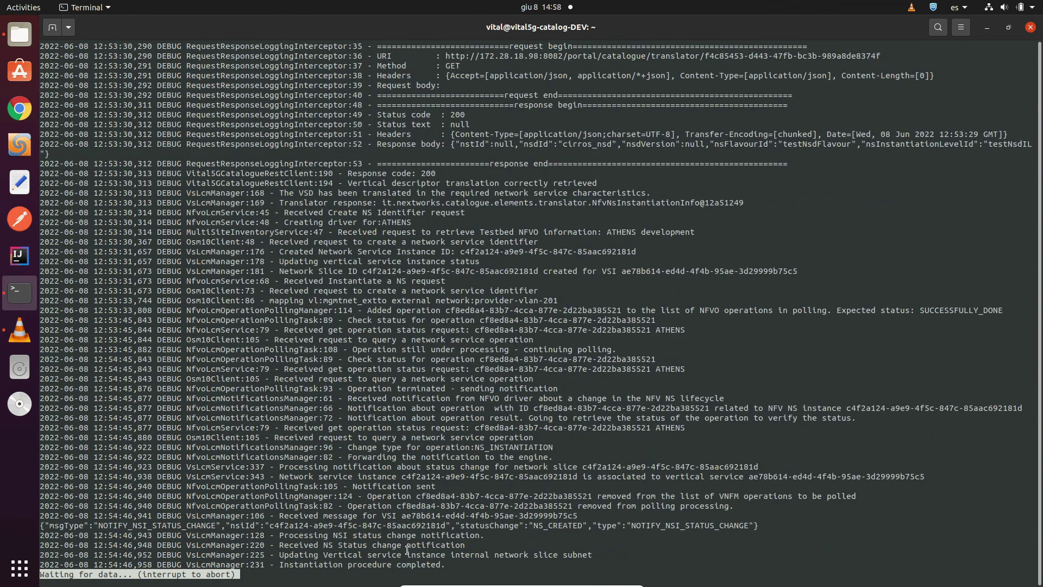
left_click_drag(445, 564, 40, 555)
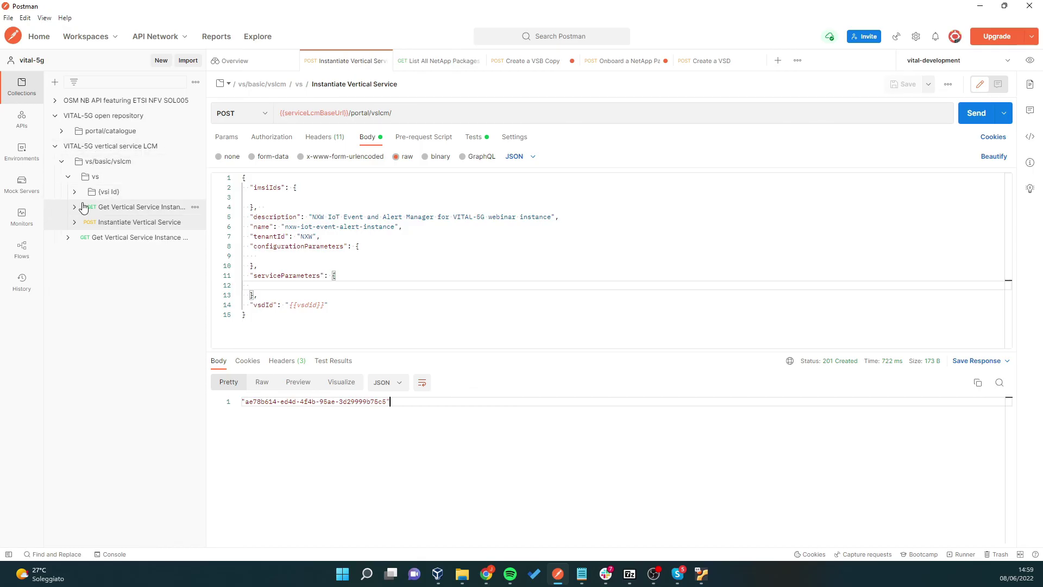
Switch to Postman, send the Get Vertical Service Instance request from the {vsi Id} folder and examine the instance's status
left_click(89, 193)
left_click(121, 207)
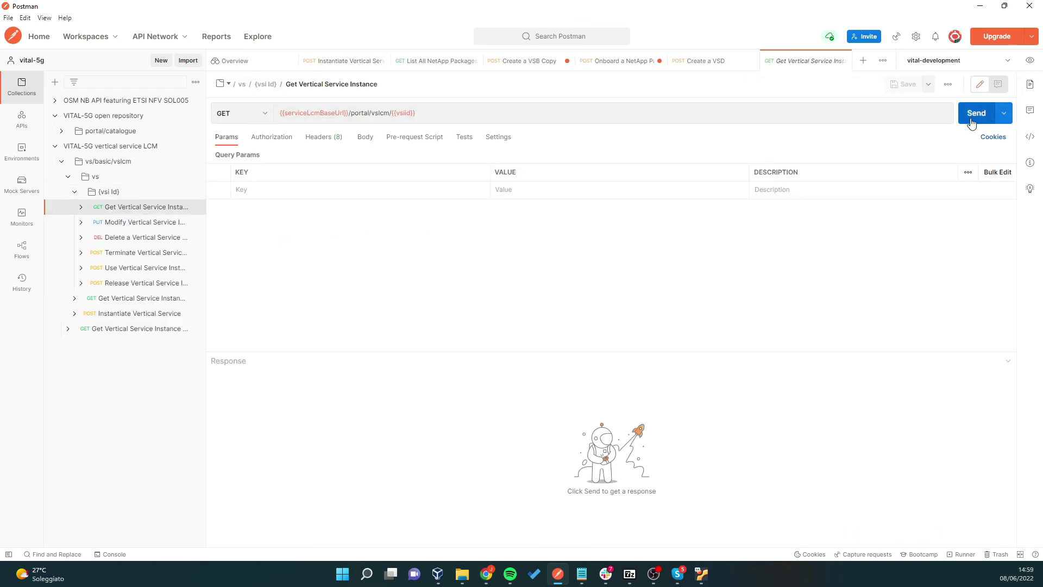
left_click(975, 123)
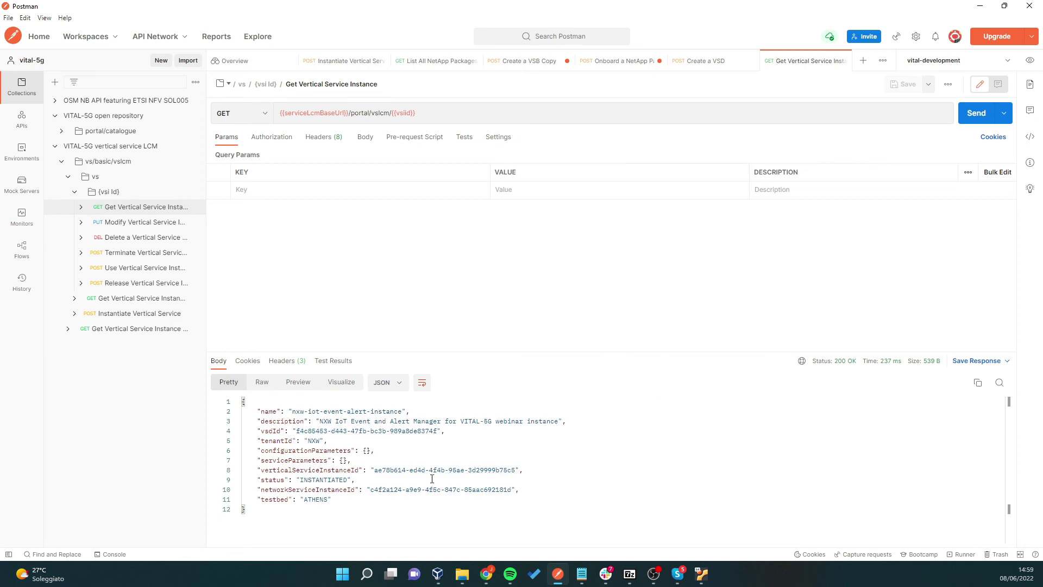
triple_click(321, 477)
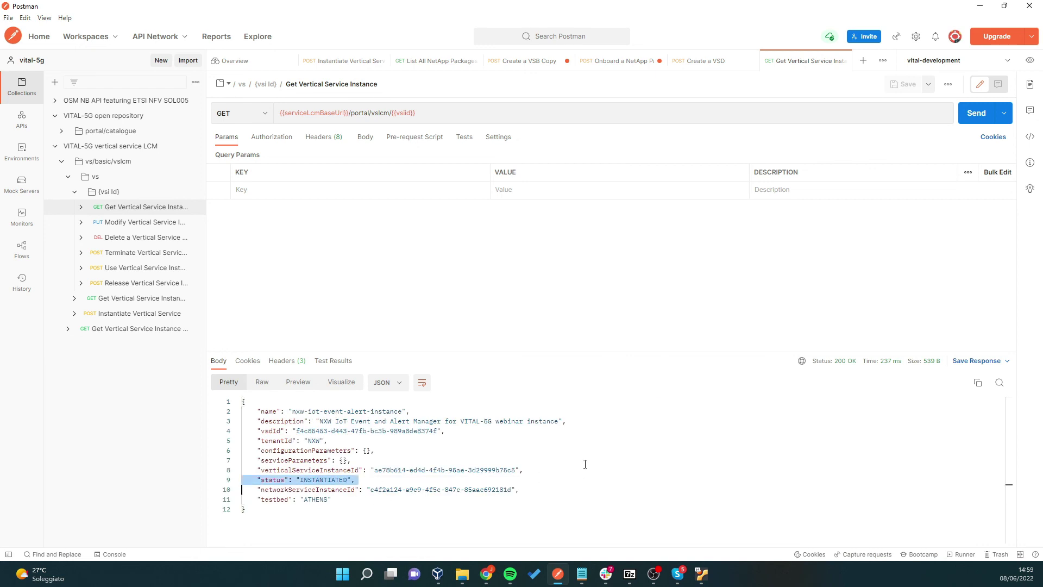
left_click(786, 501)
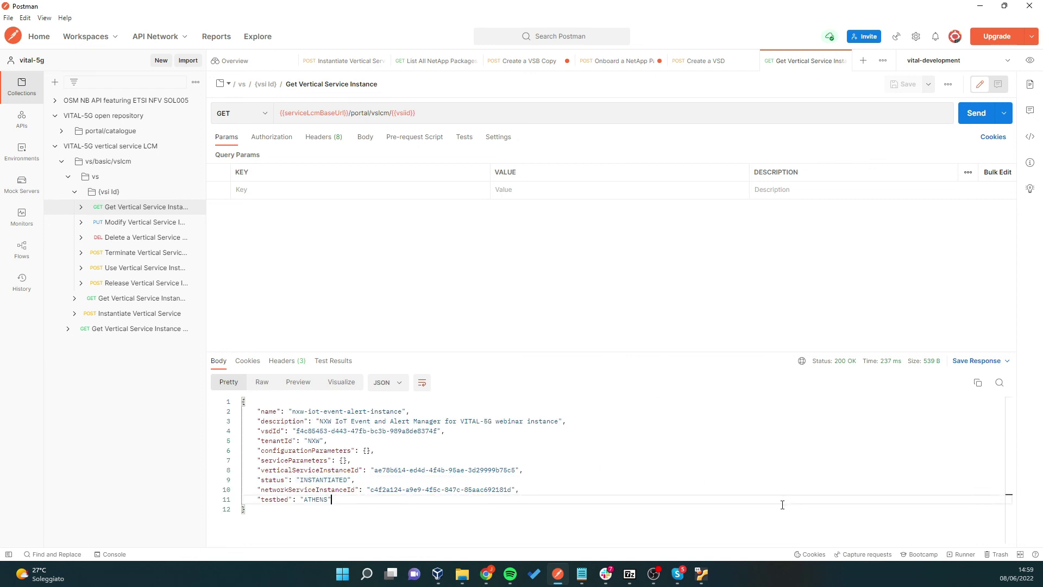